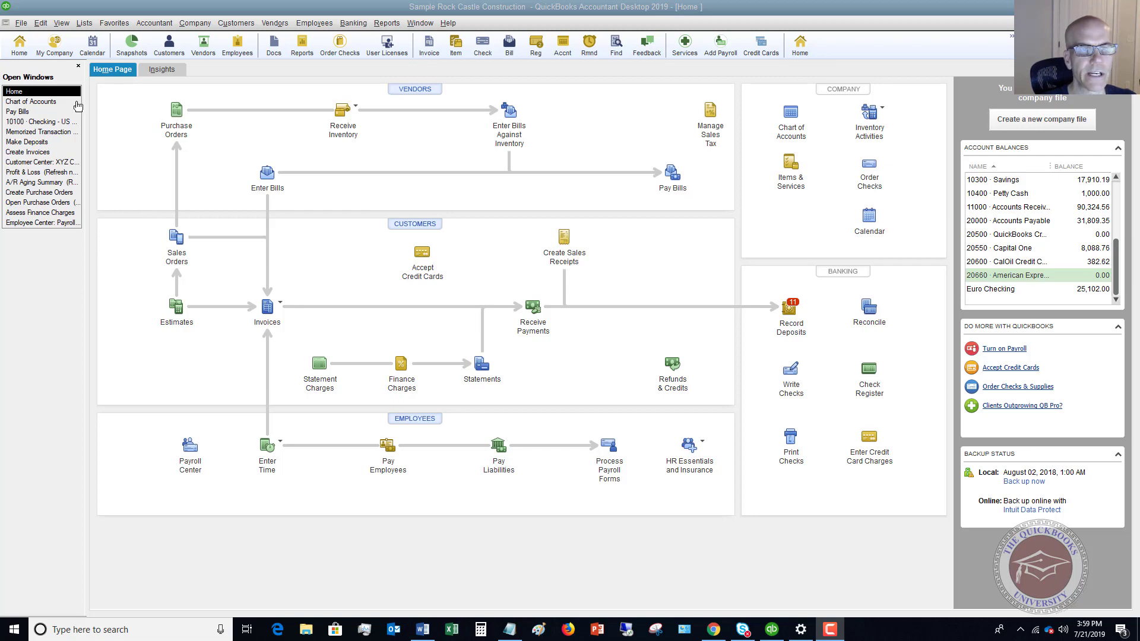
# Bring up the Chart of Accounts and begin adding a new account
pyautogui.click(51, 102)
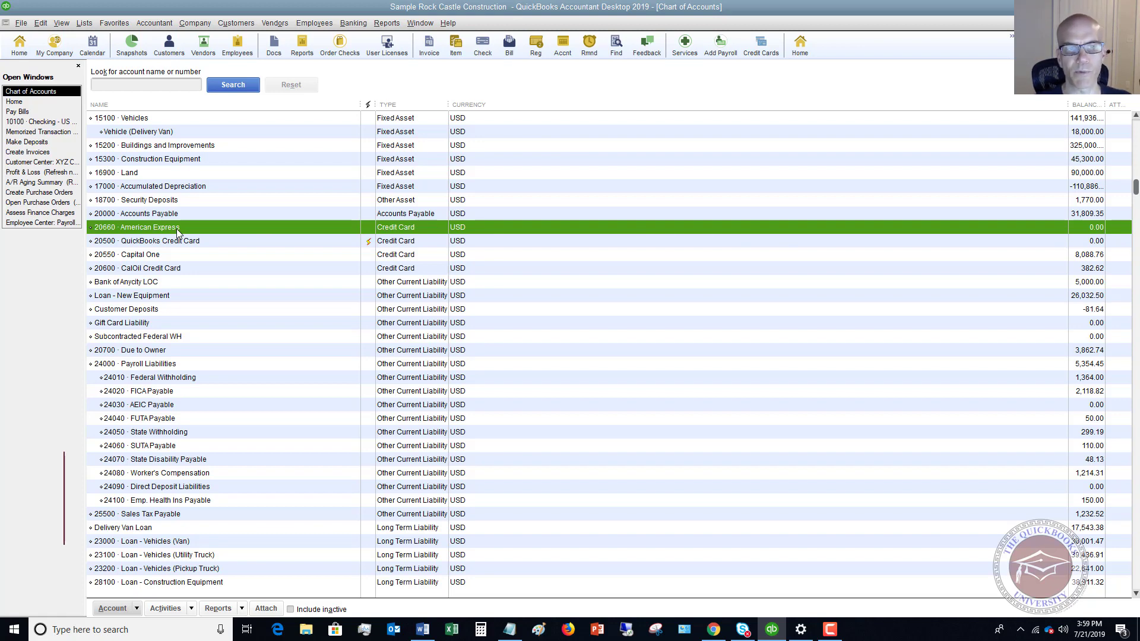
pyautogui.click(137, 608)
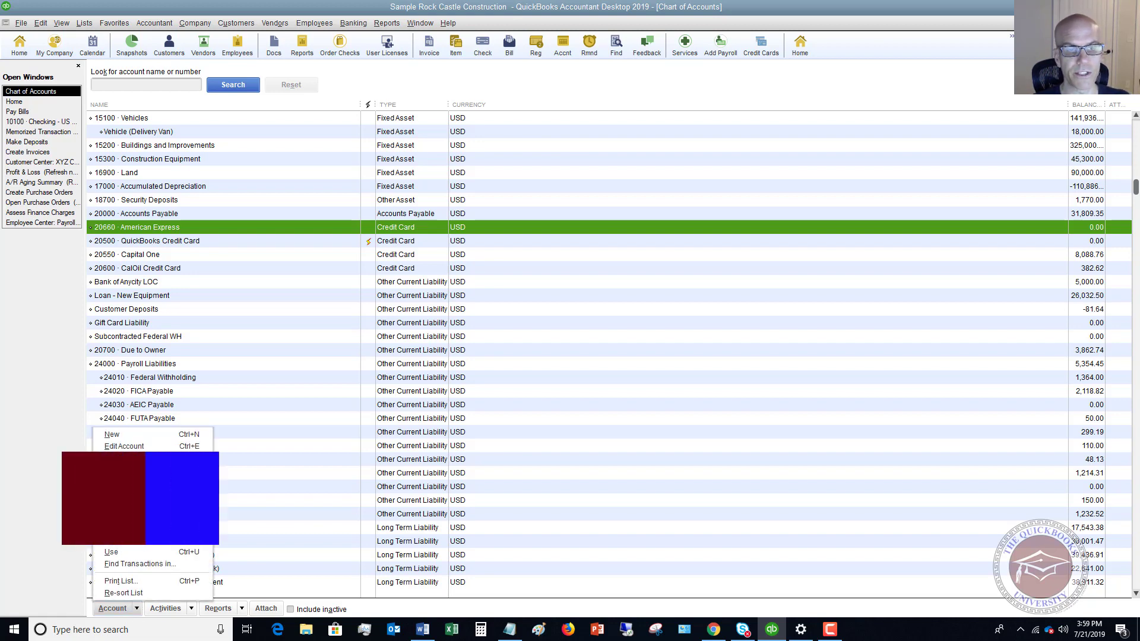
pyautogui.click(144, 433)
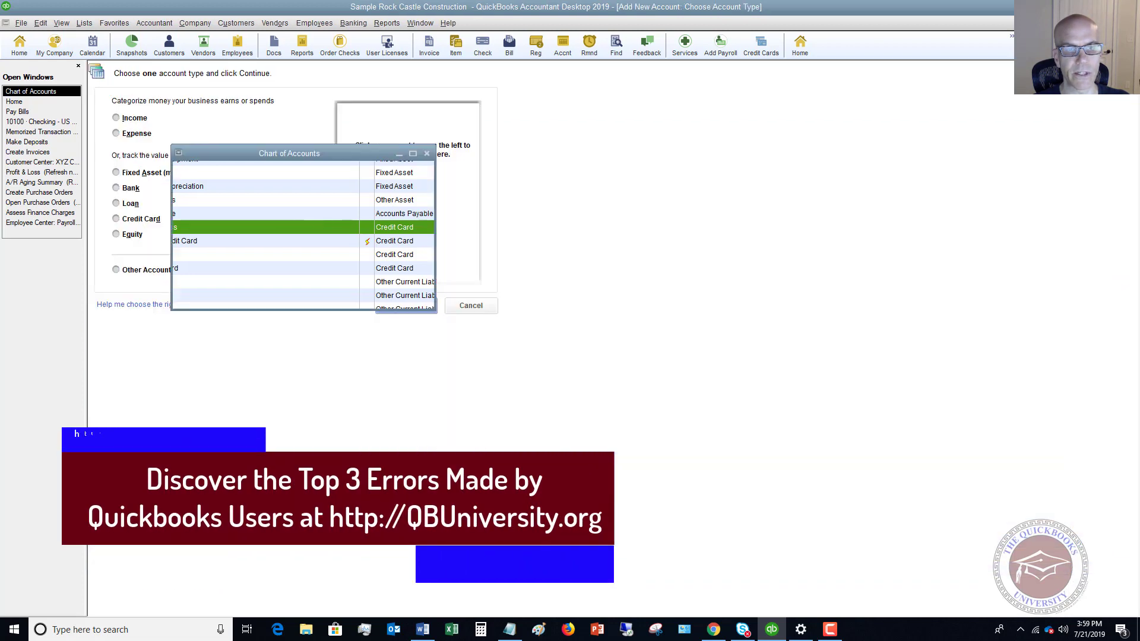
# Create credit card account 20661, named for the first employee, under 20660 American Express
pyautogui.click(118, 218)
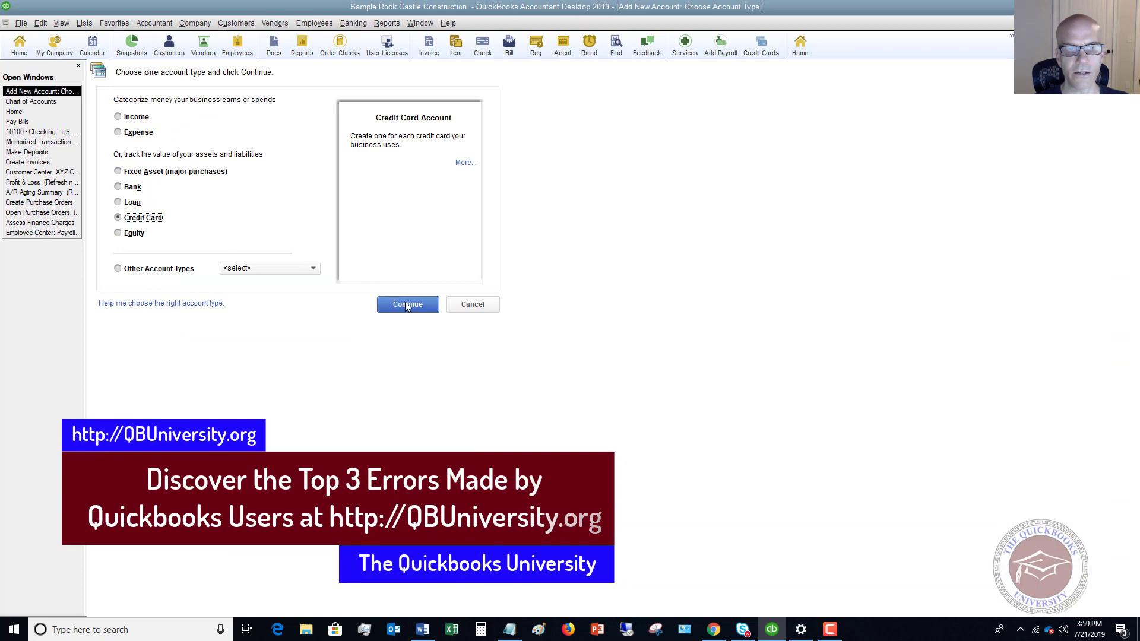
pyautogui.click(407, 304)
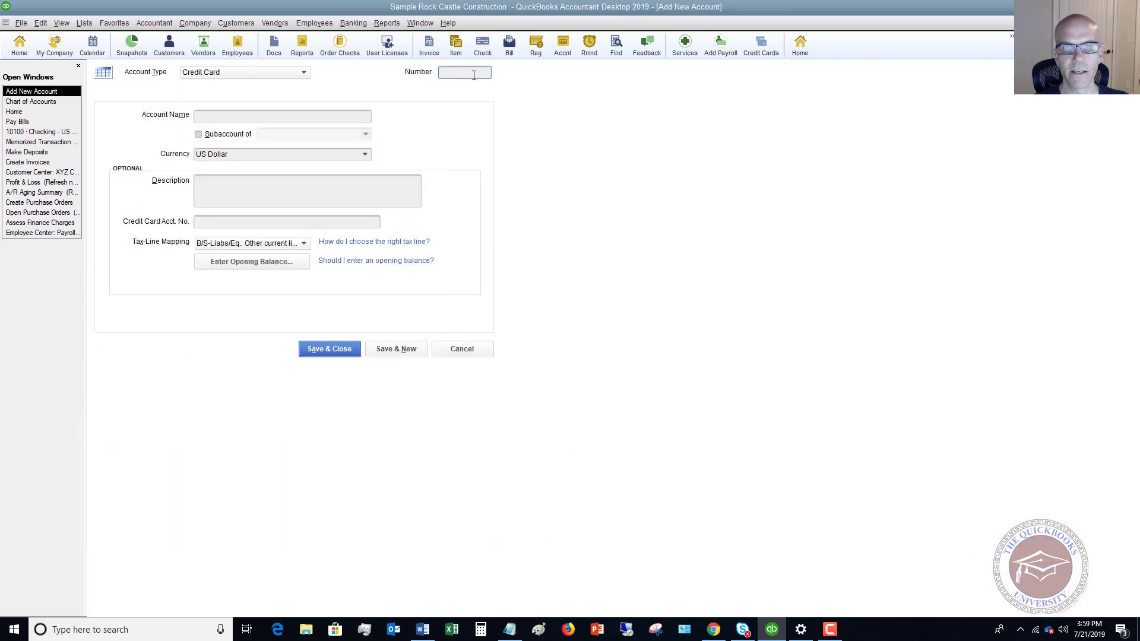
pyautogui.click(45, 102)
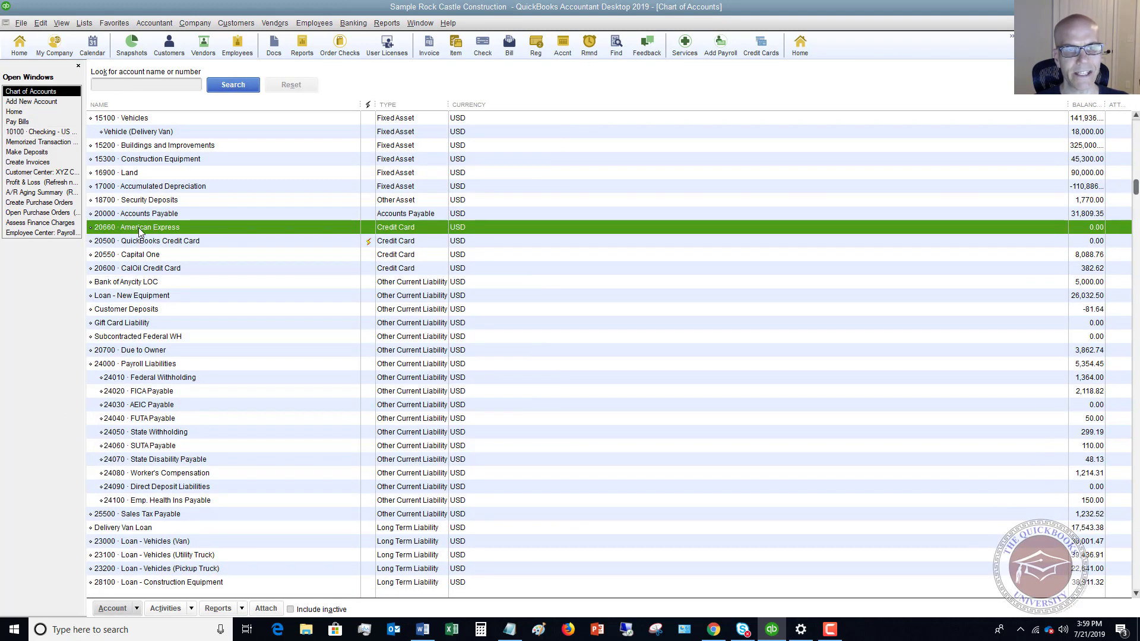
pyautogui.click(37, 101)
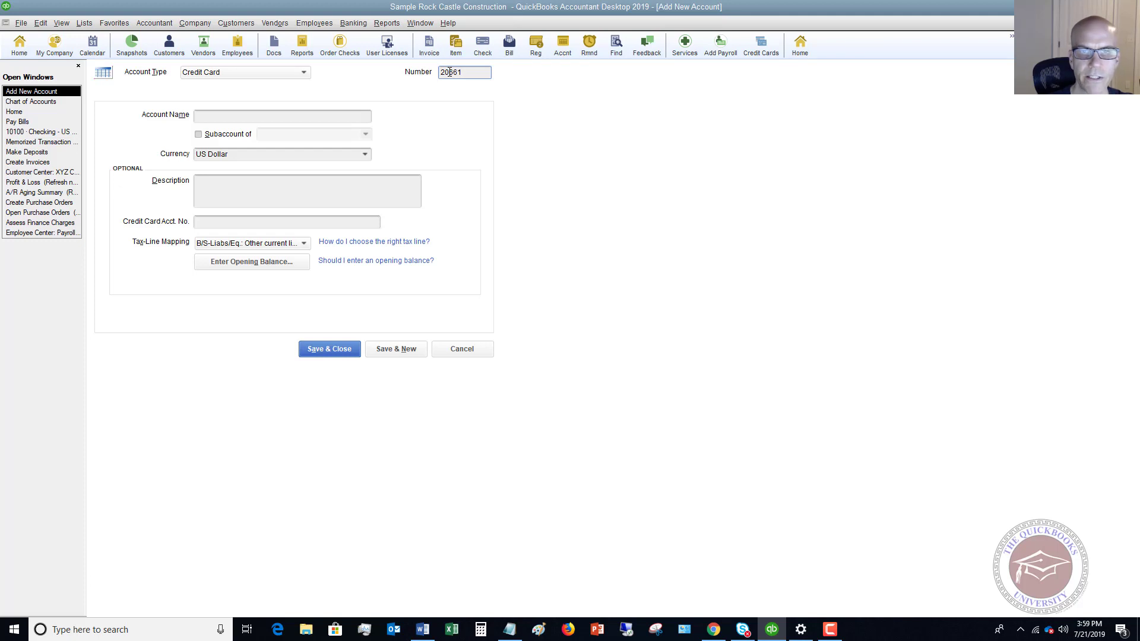
pyautogui.click(242, 114)
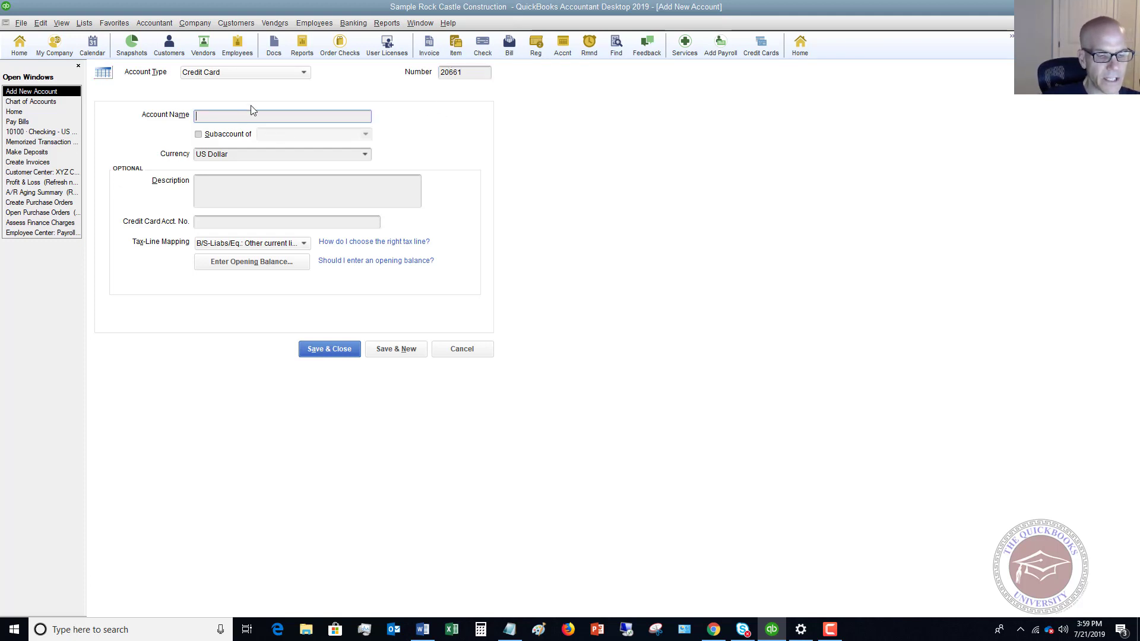
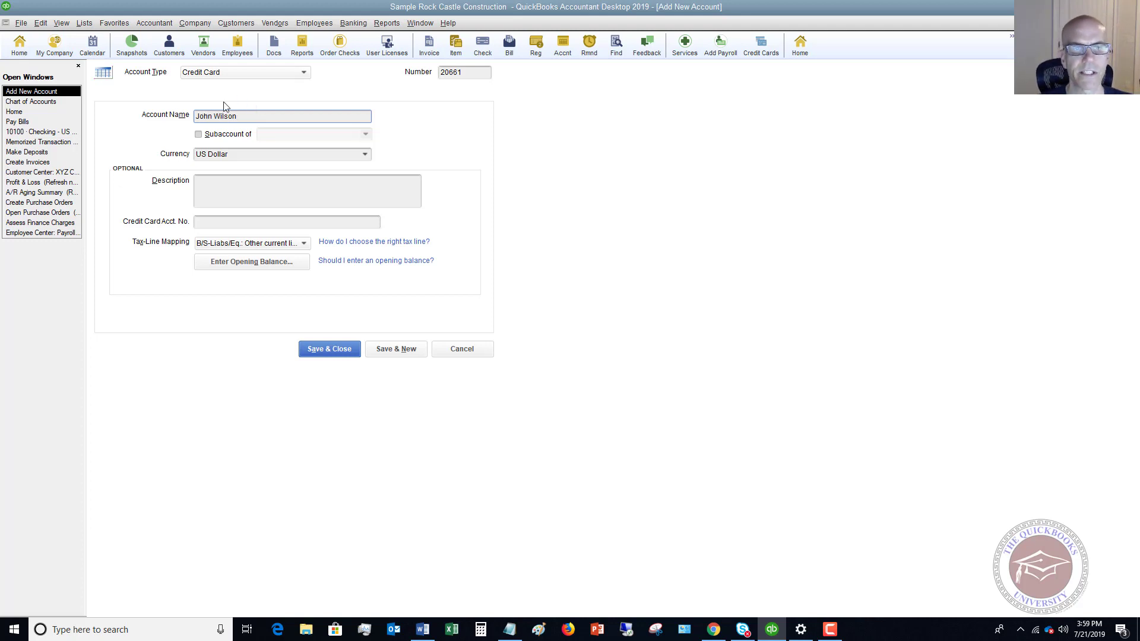
pyautogui.click(199, 135)
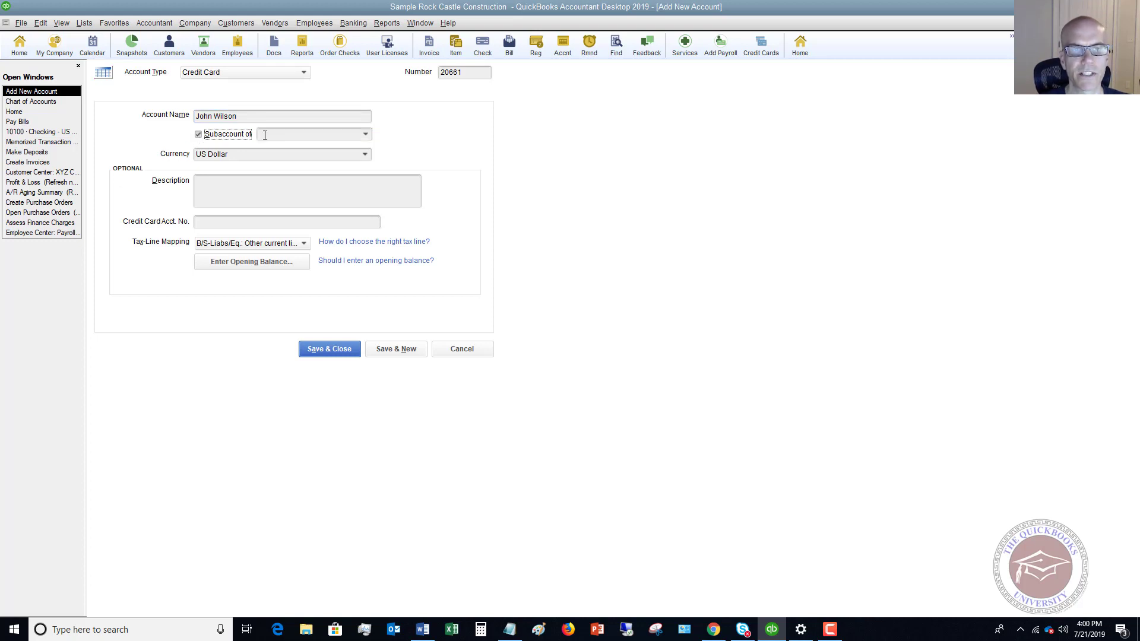
pyautogui.click(369, 140)
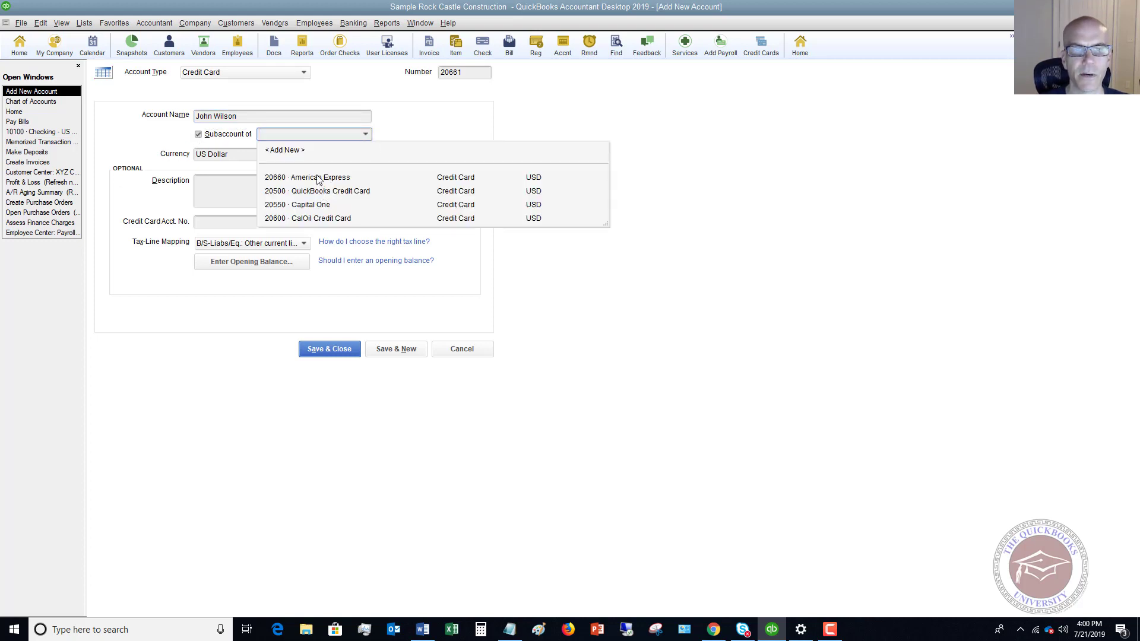
pyautogui.click(317, 176)
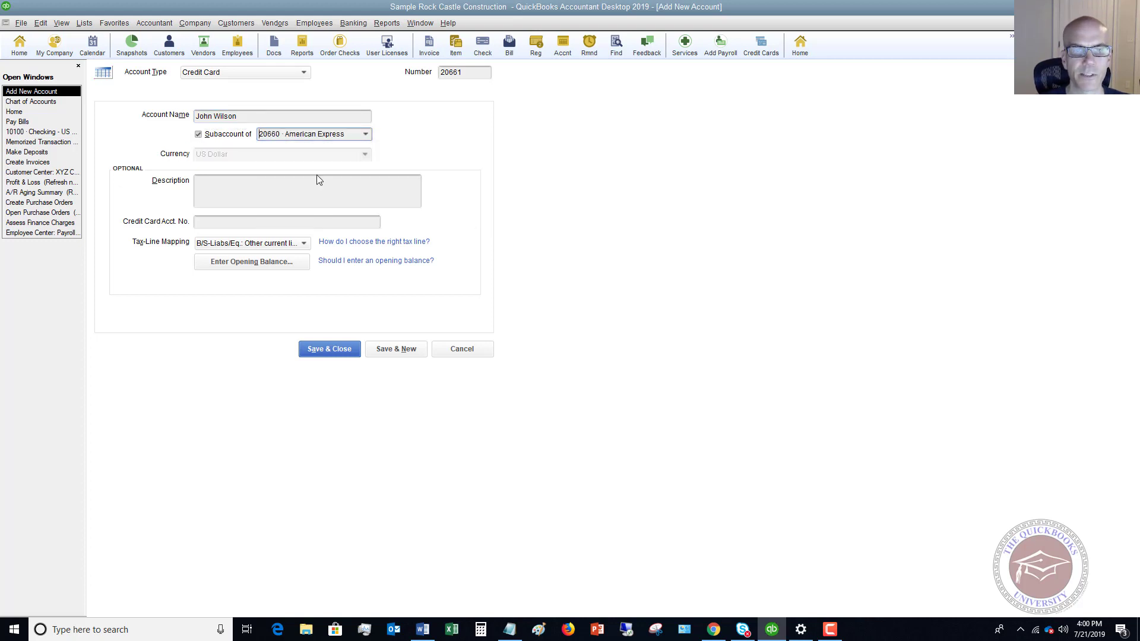
pyautogui.click(397, 350)
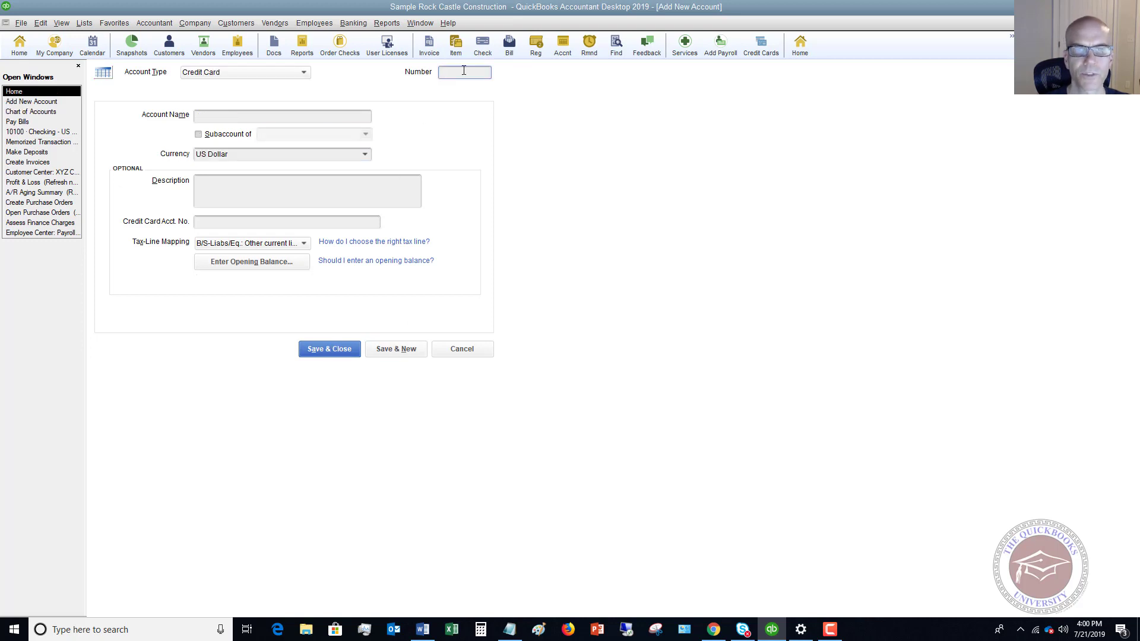
# Add credit card account 20662, named for the second employee, under 20660 American Express
pyautogui.write('20662')
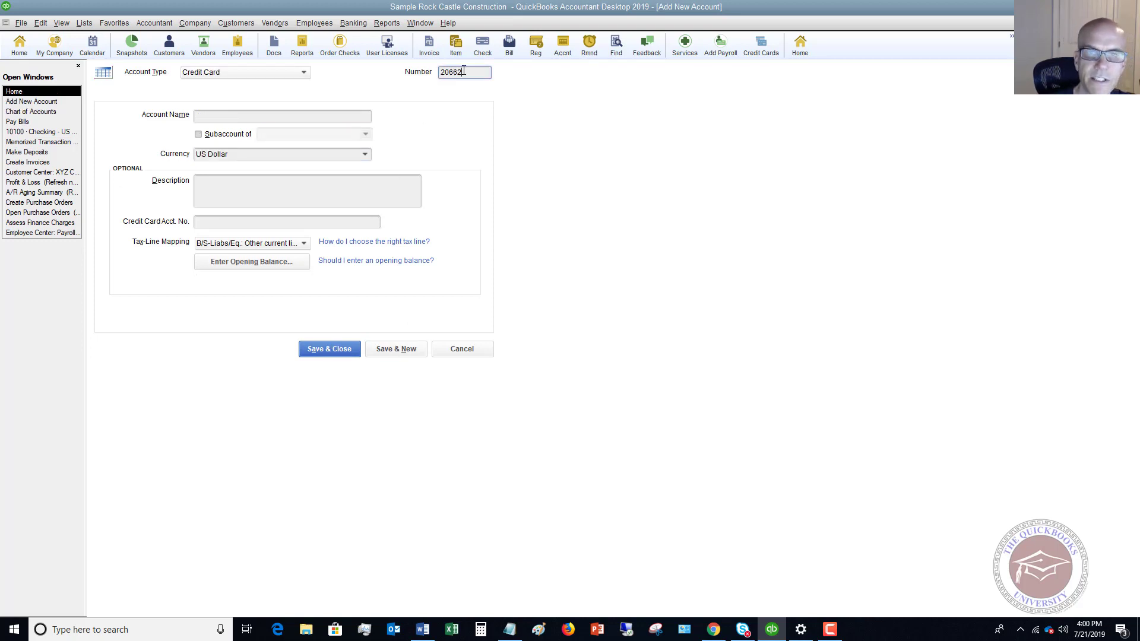
pyautogui.press('Tab')
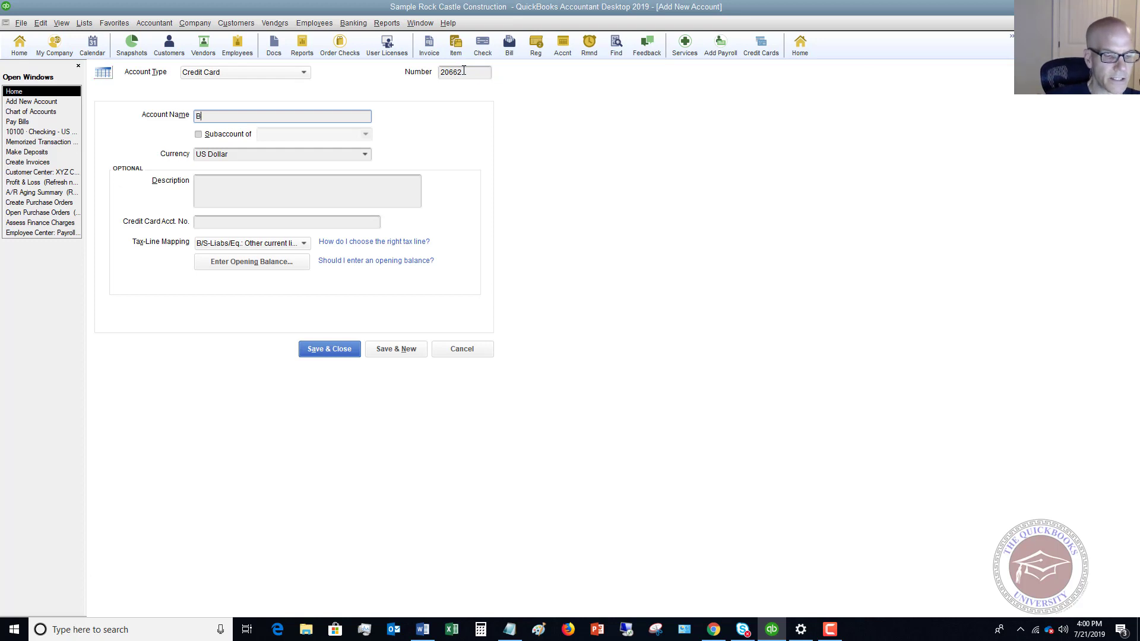
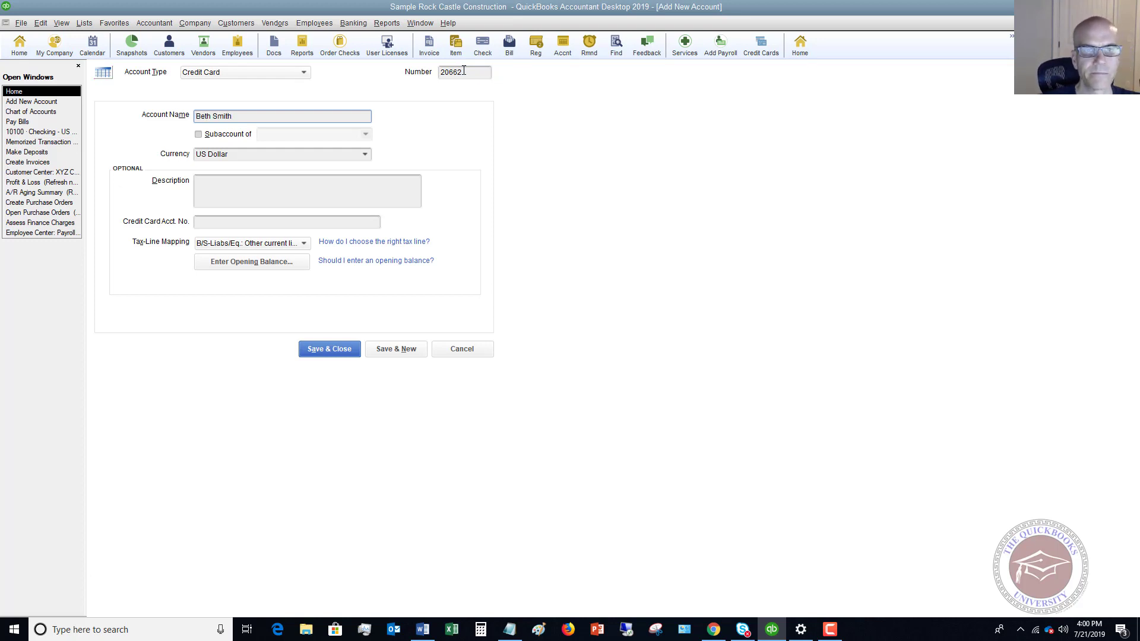
pyautogui.click(203, 135)
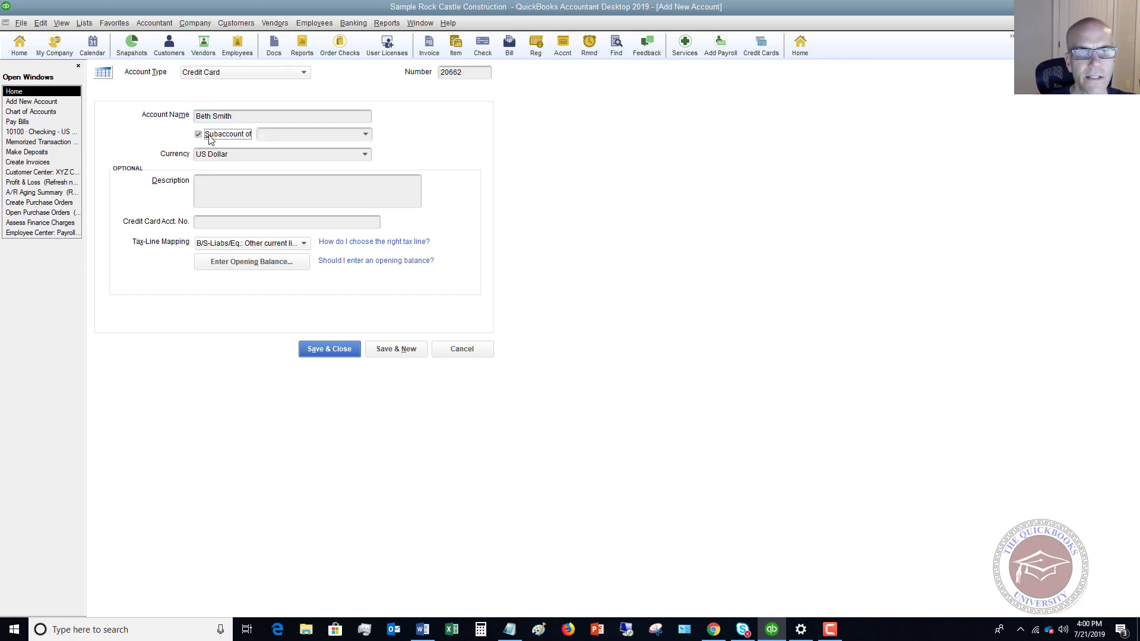
pyautogui.click(366, 134)
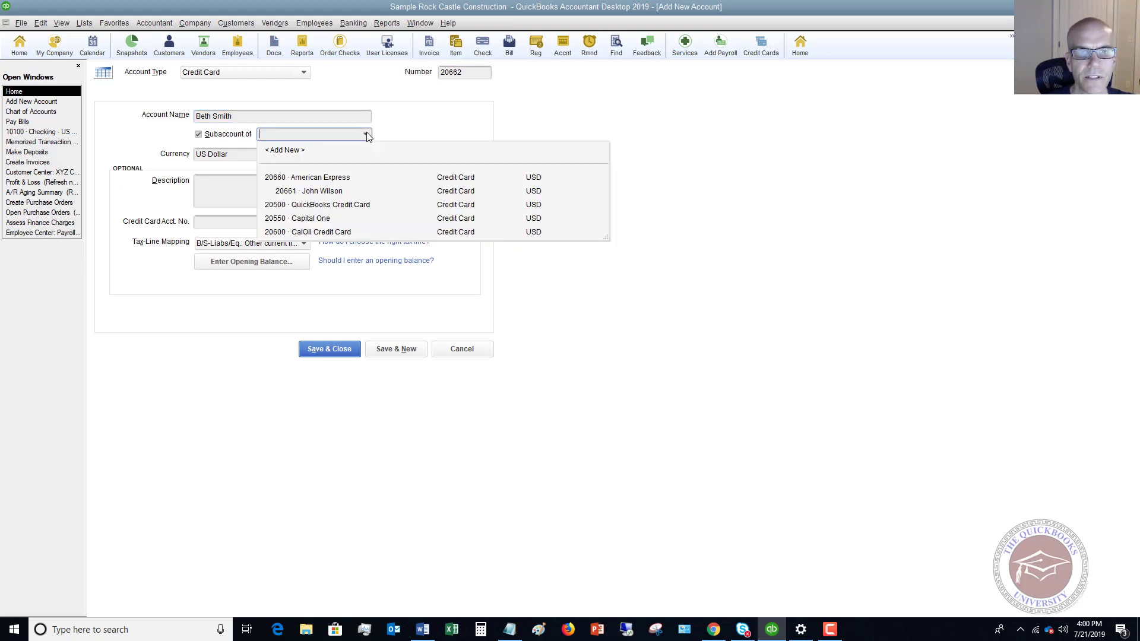
pyautogui.click(325, 177)
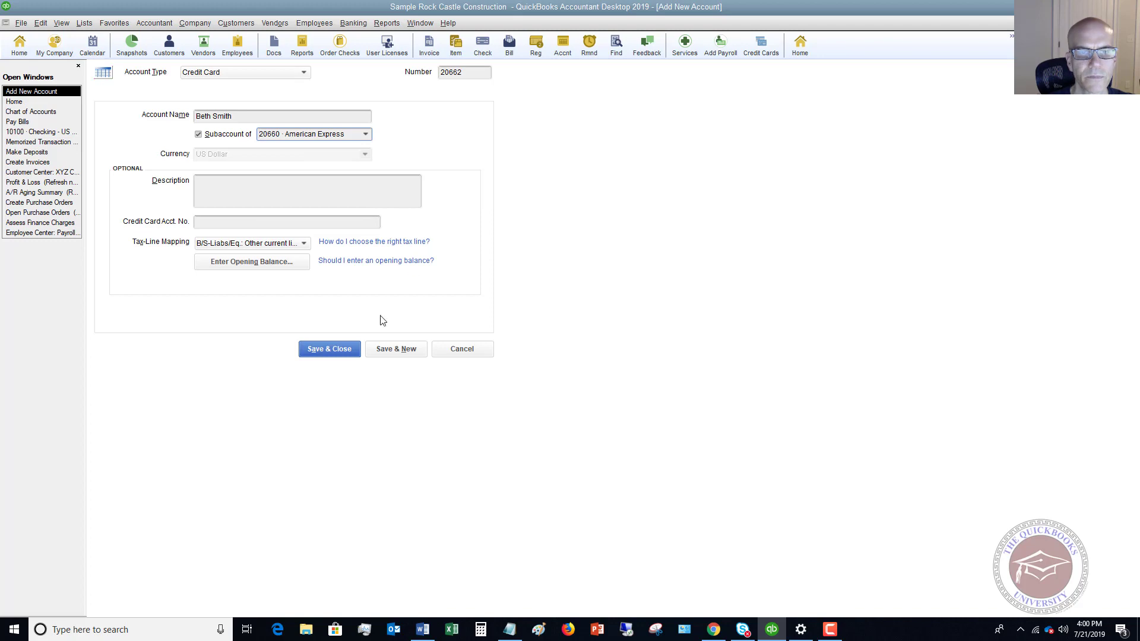
pyautogui.click(333, 352)
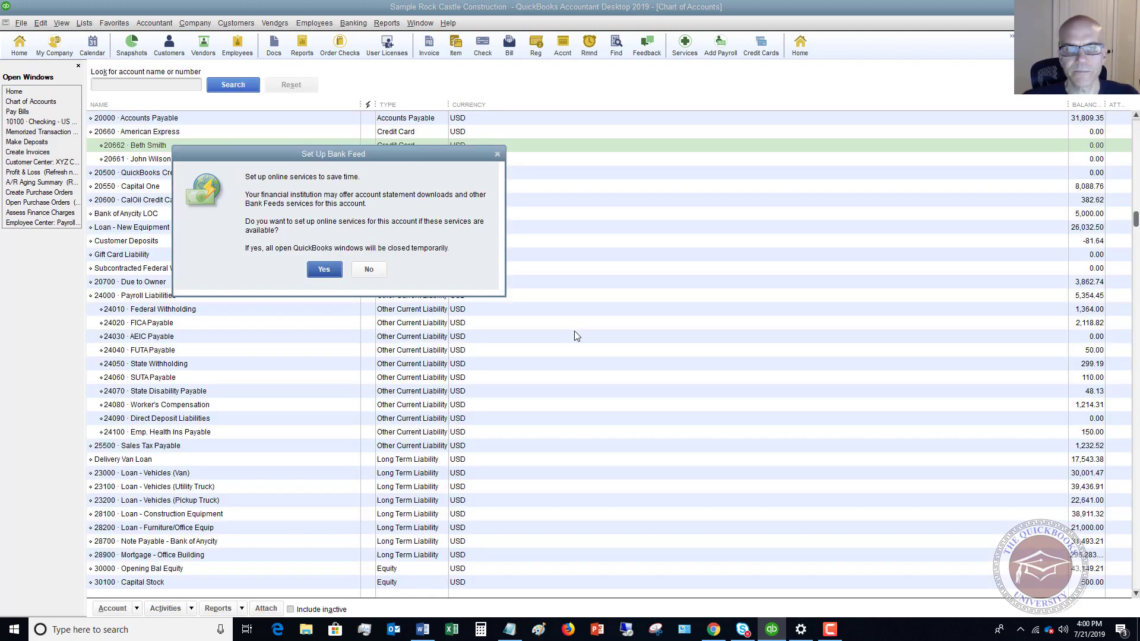
# Decline bank feed setup and reorder so 20661 sits above 20662 under American Express
pyautogui.click(367, 270)
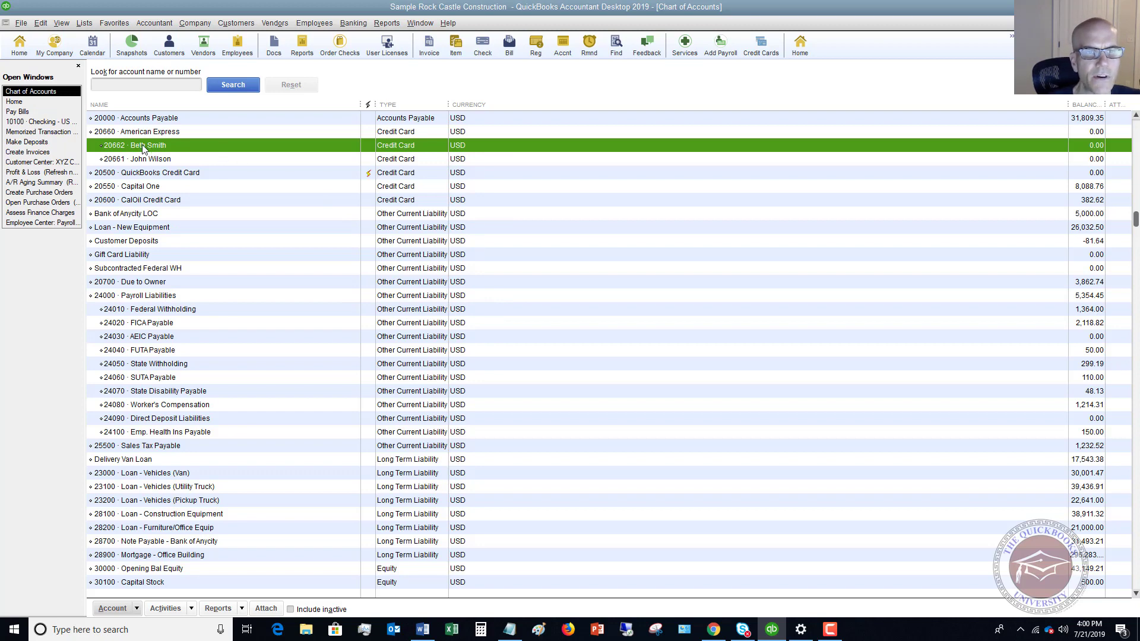
pyautogui.moveTo(102, 149); pyautogui.dragTo(103, 163)
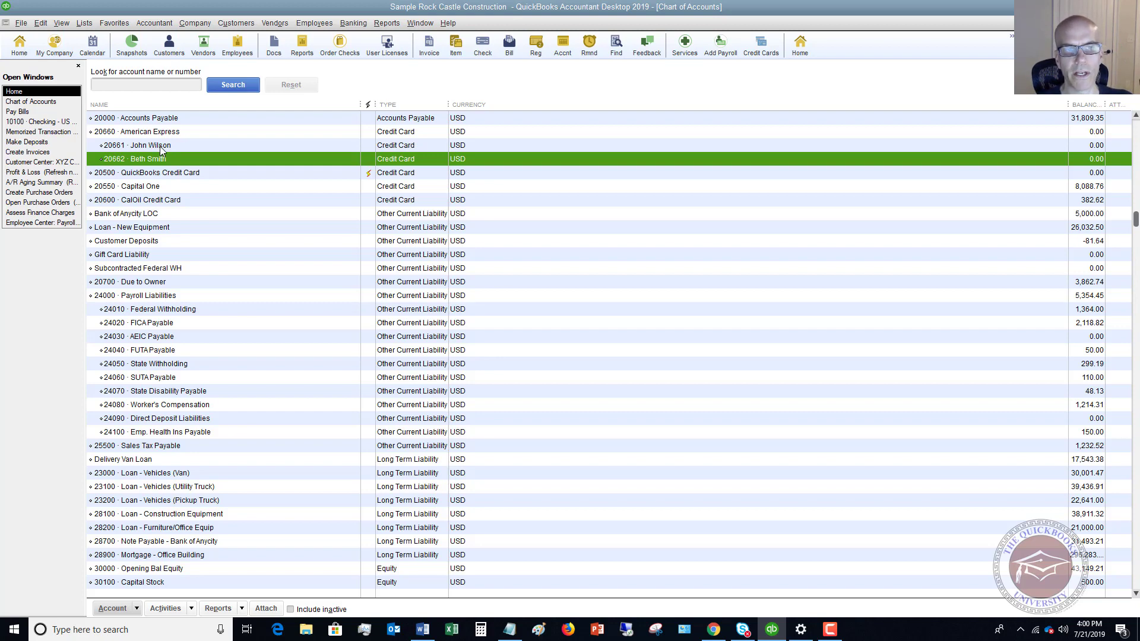
pyautogui.click(191, 132)
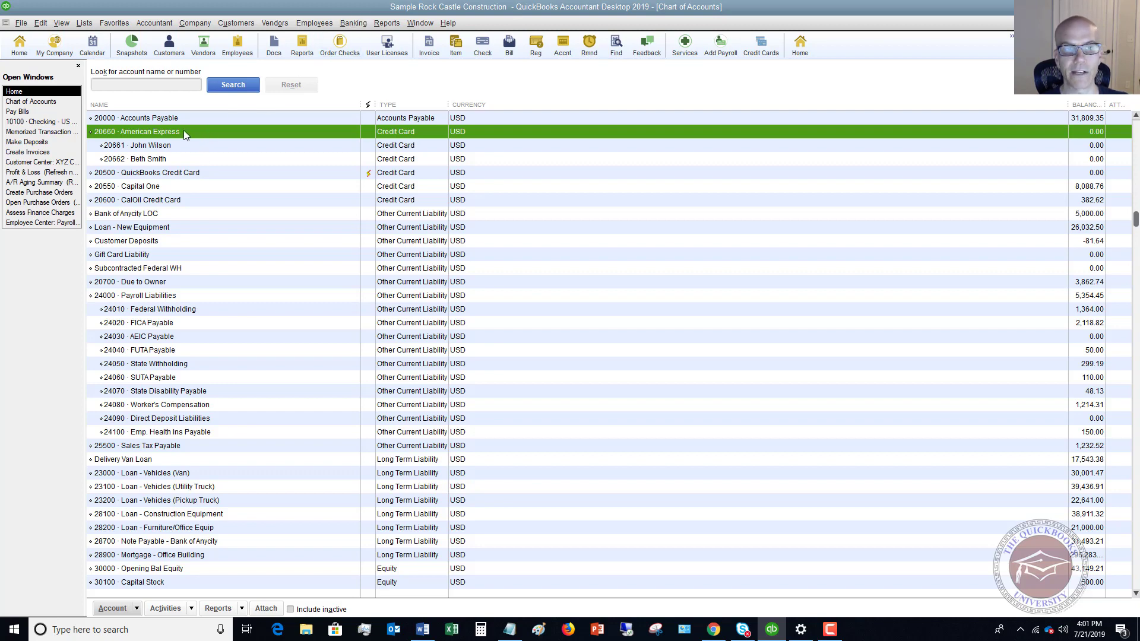
# Start a credit card charge on the first employee's American Express card for Chuck E Cheese
pyautogui.click(354, 24)
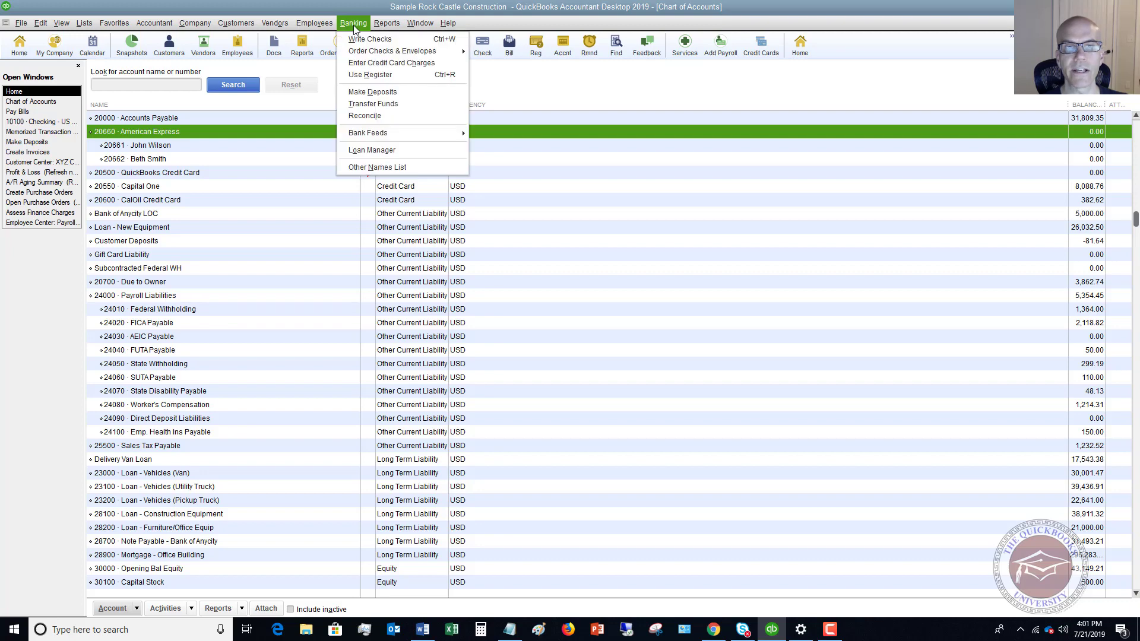
pyautogui.click(380, 63)
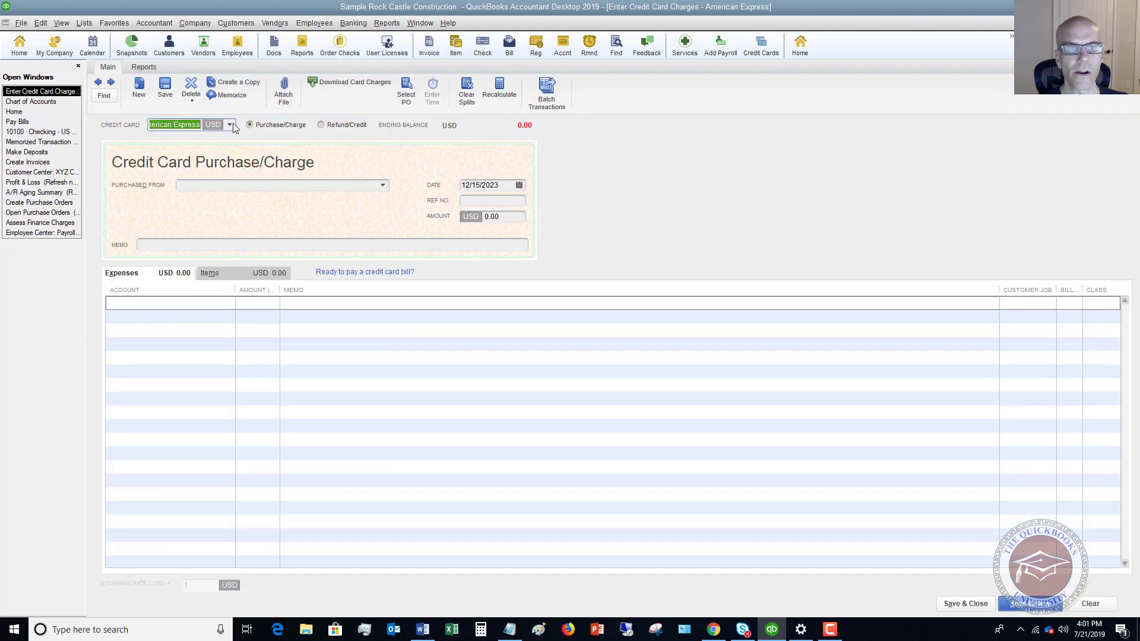
pyautogui.click(232, 125)
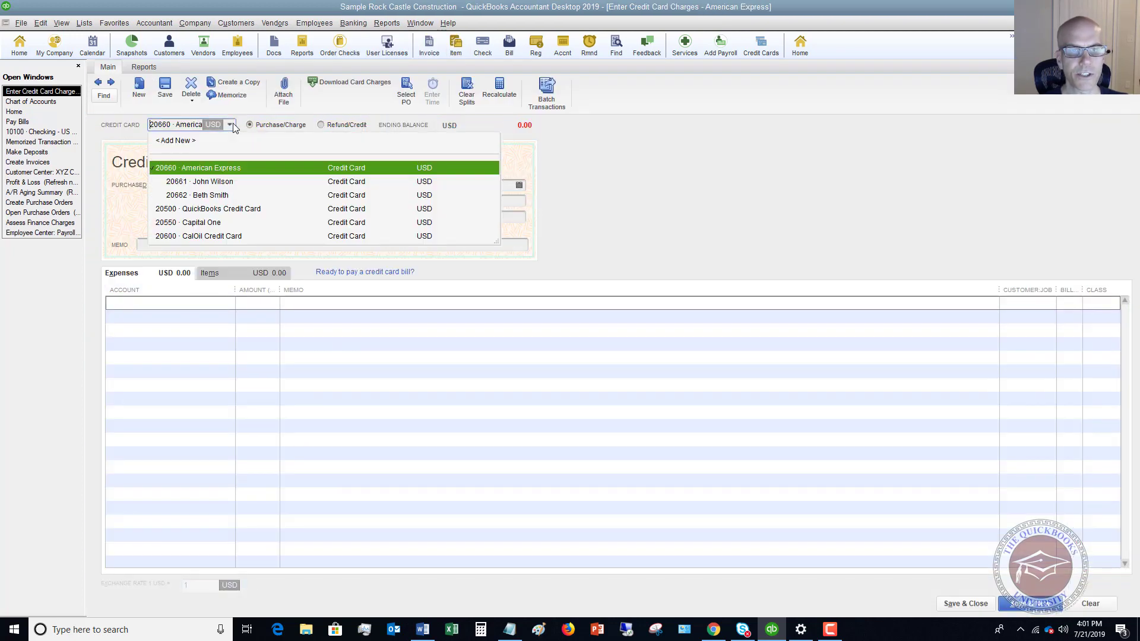
pyautogui.click(212, 182)
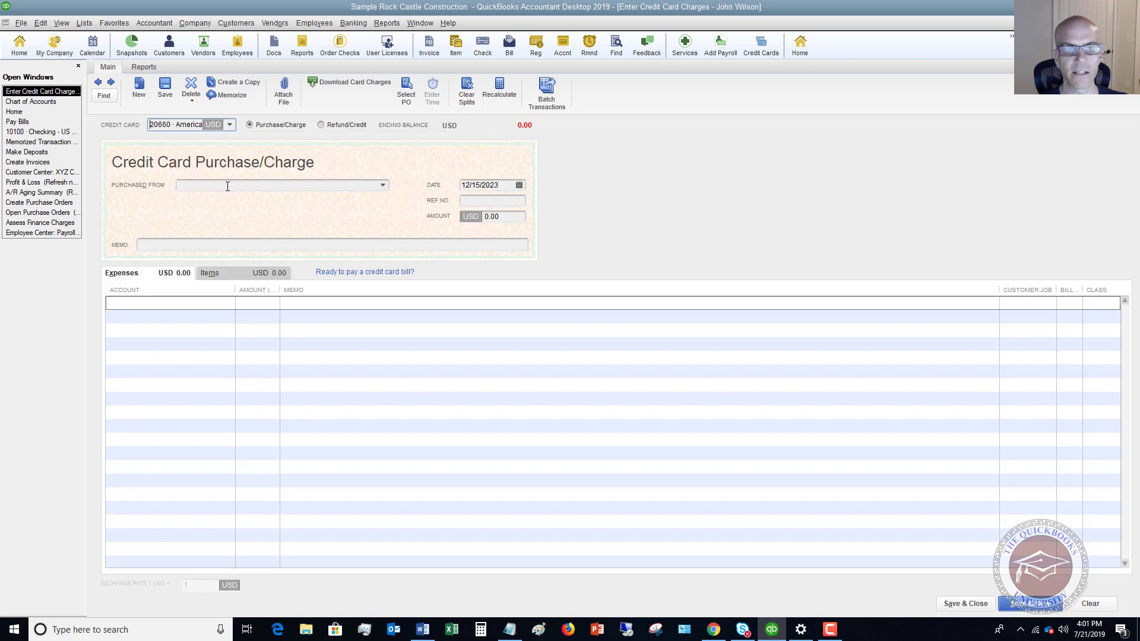
pyautogui.click(232, 125)
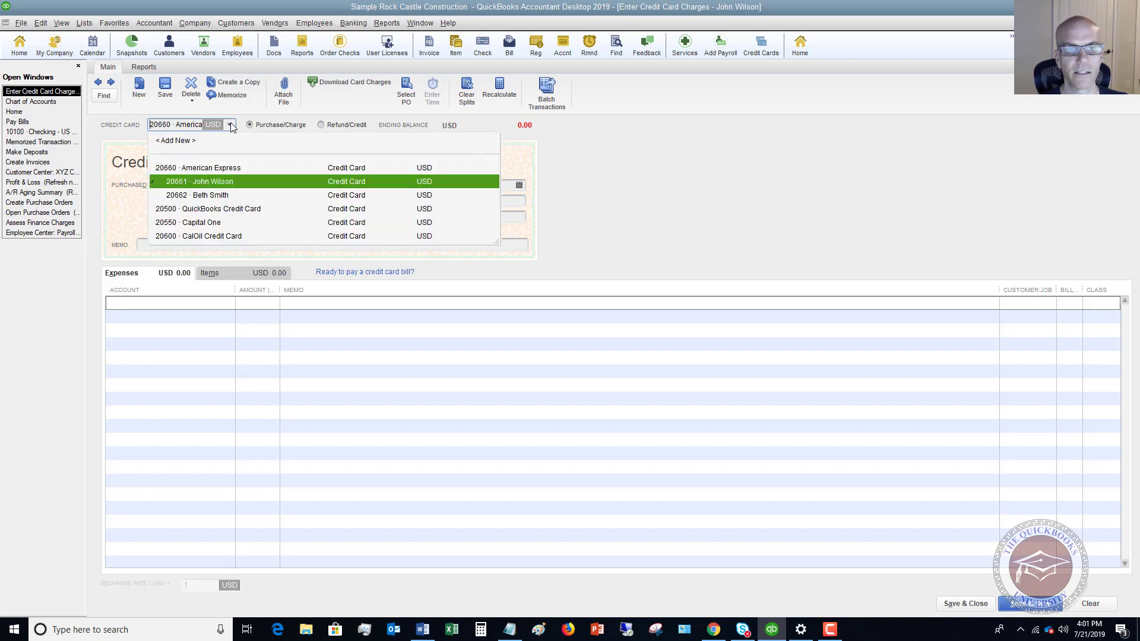
pyautogui.click(223, 179)
pyautogui.click(222, 182)
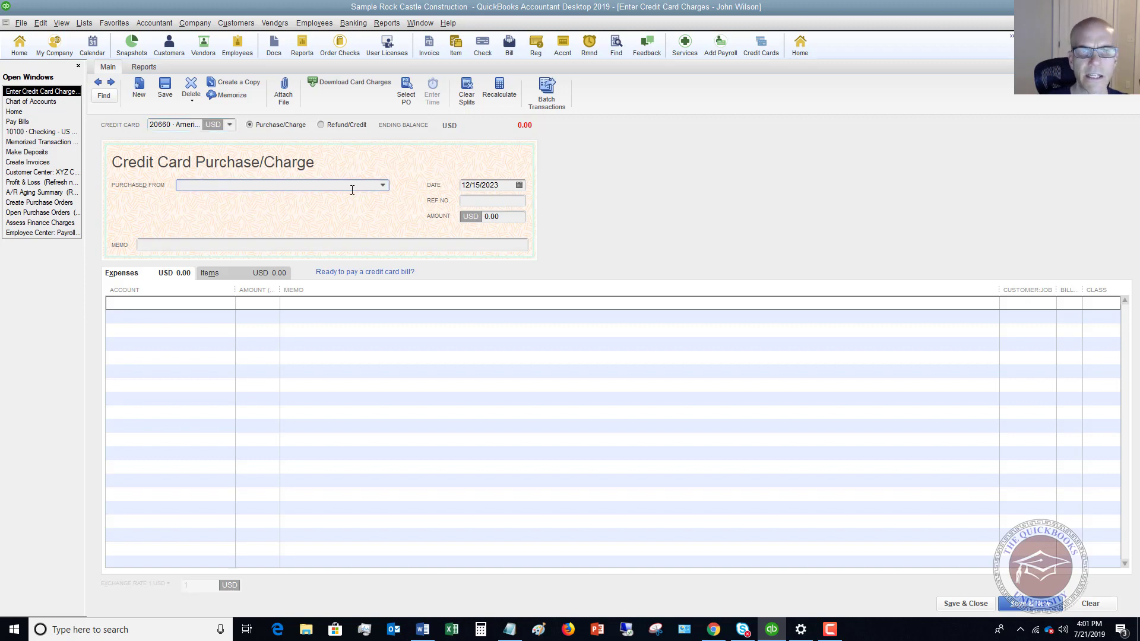
pyautogui.click(383, 185)
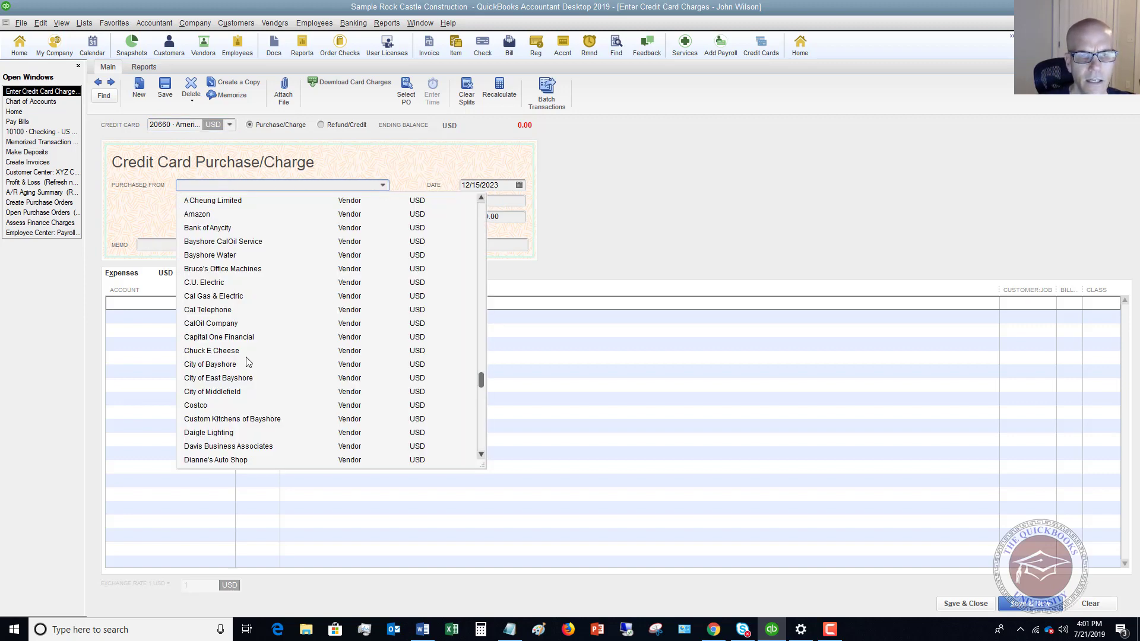
pyautogui.click(218, 350)
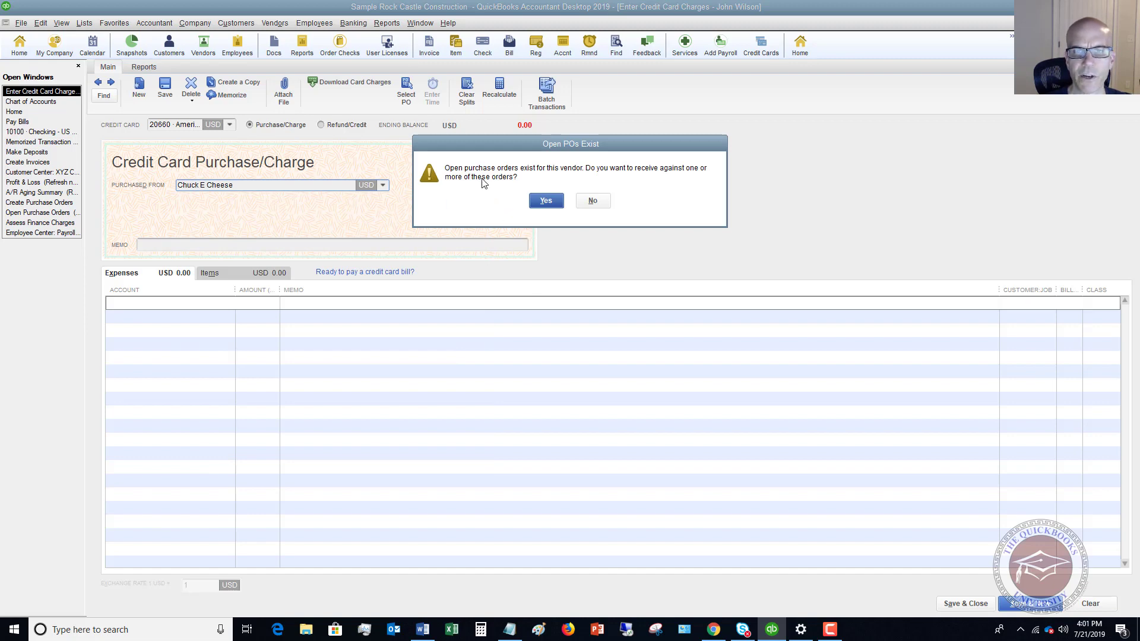
# Record 22.00 to Shareholder Distributions and save it despite the missing class
pyautogui.click(593, 203)
pyautogui.press('Tab')
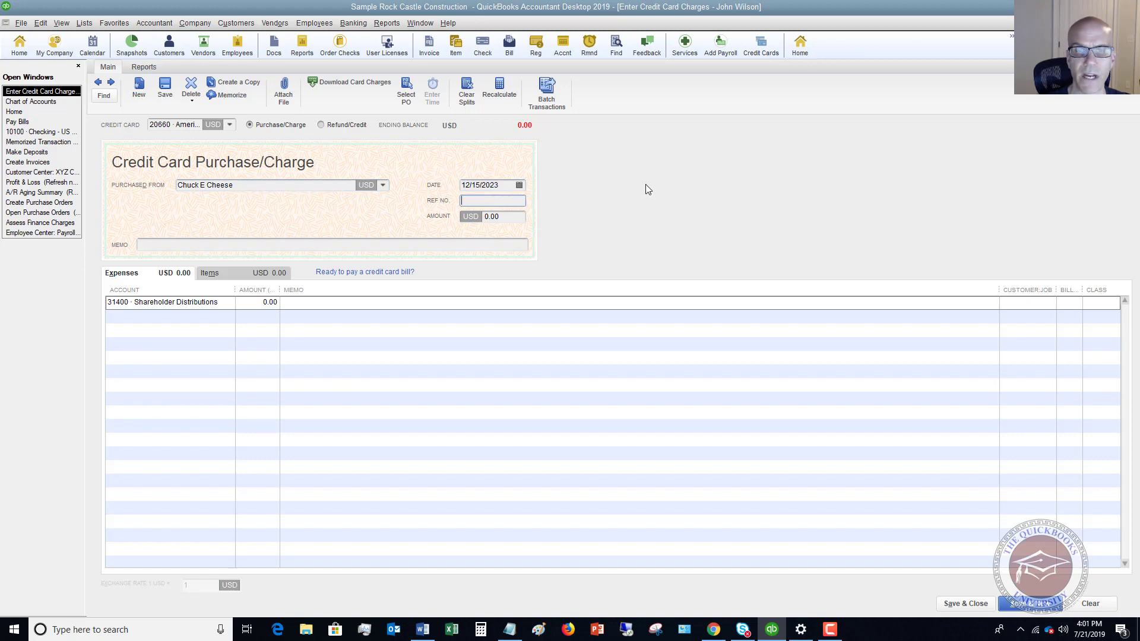
pyautogui.press('Tab')
pyautogui.write('22')
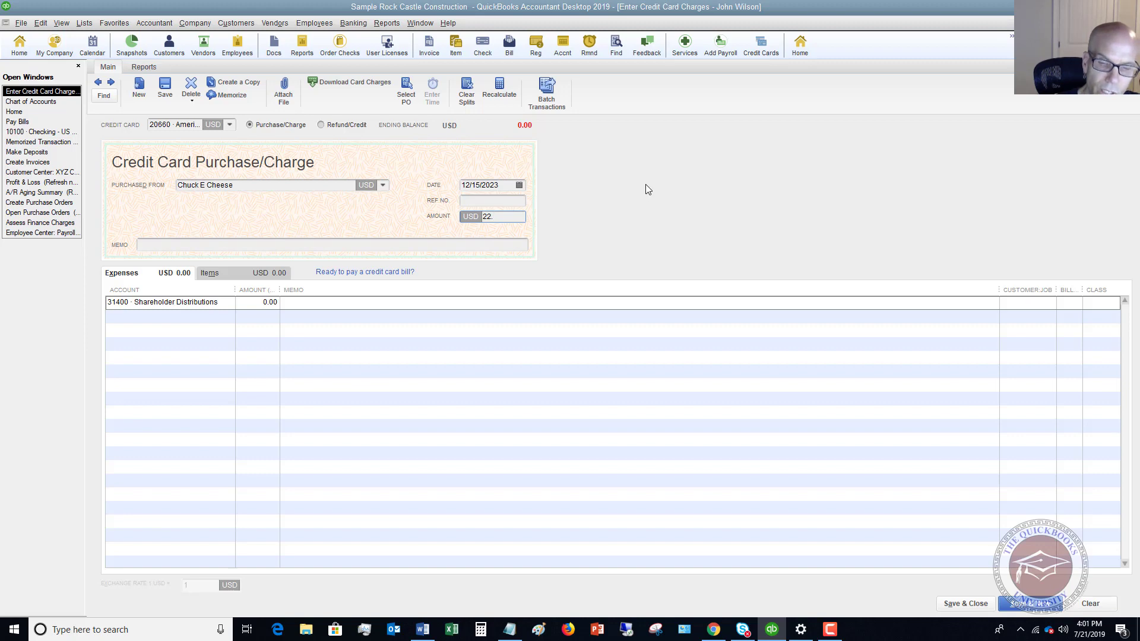
pyautogui.write('.')
pyautogui.press('Tab')
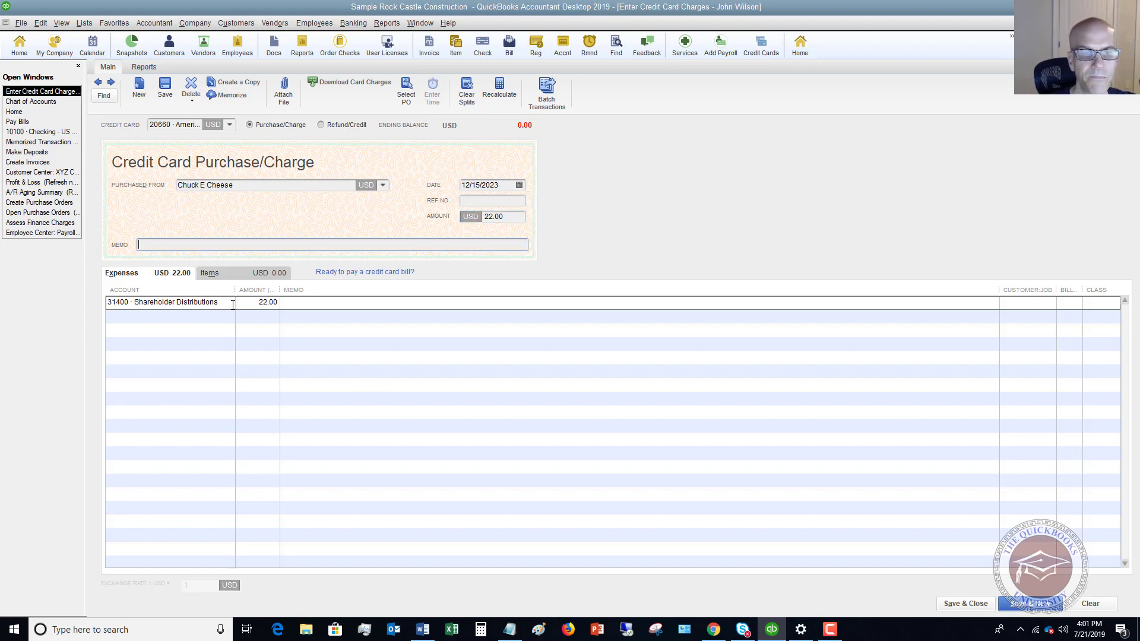
pyautogui.click(233, 305)
pyautogui.click(232, 304)
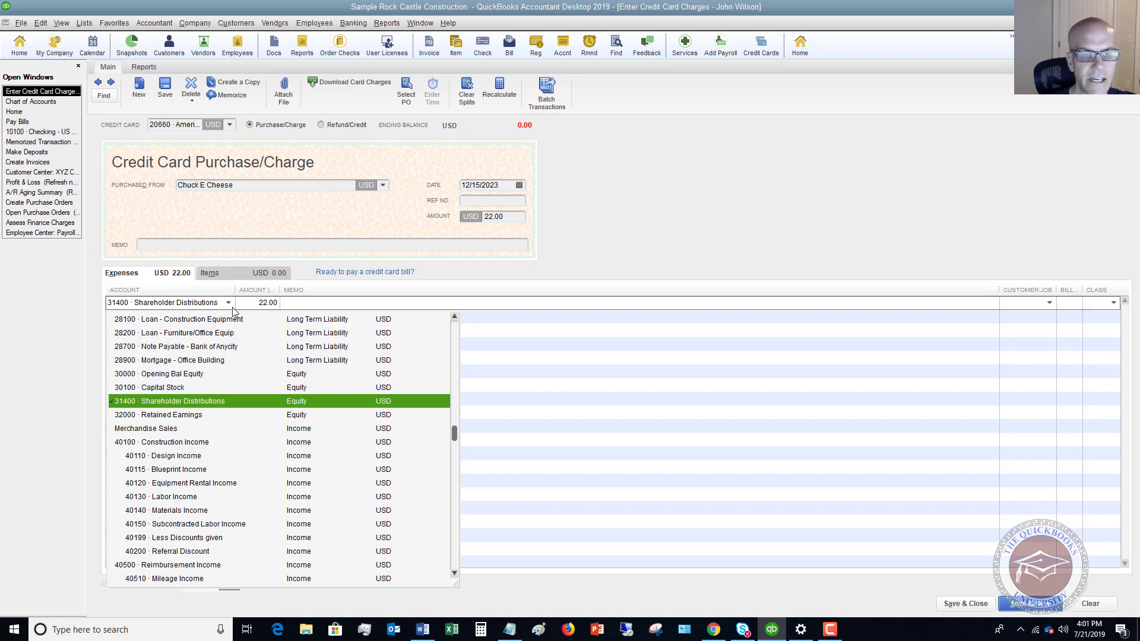
pyautogui.scroll(8, 182, 423)
pyautogui.scroll(-7, 182, 423)
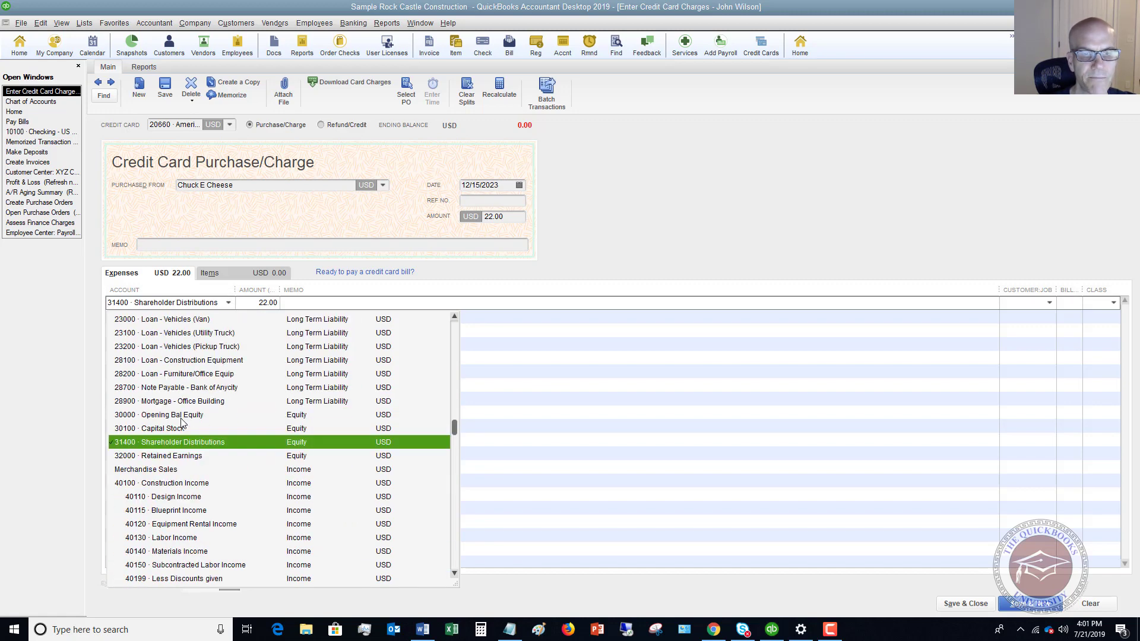
pyautogui.click(185, 443)
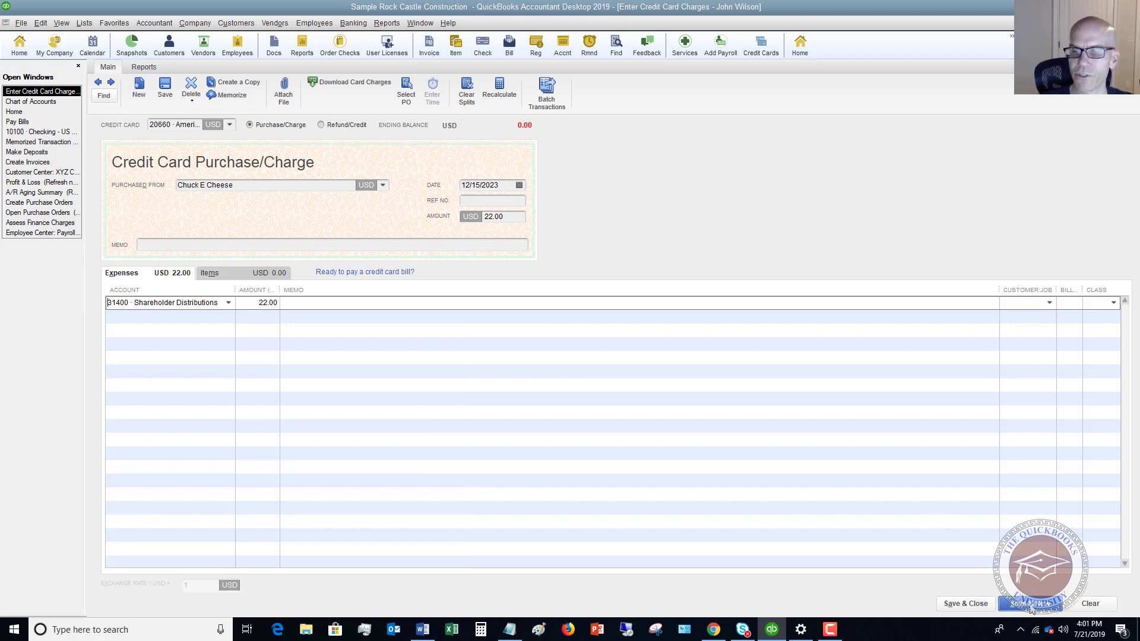
pyautogui.click(1030, 607)
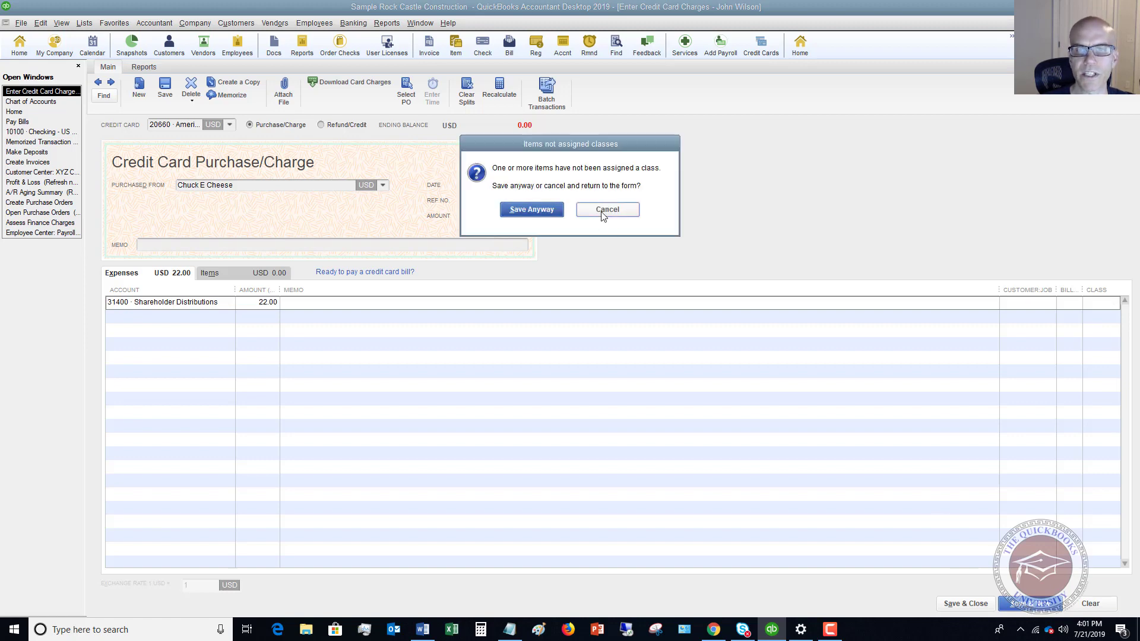
pyautogui.click(541, 211)
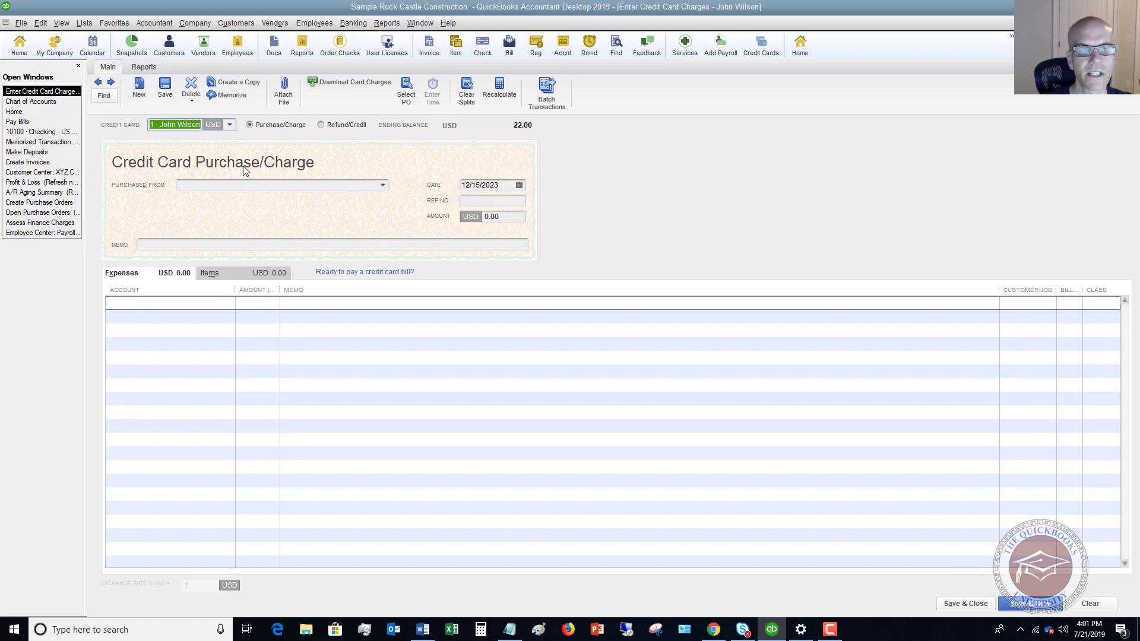
# Enter a 125.00 Amazon charge to Office Supplies with class Overhead and save it
pyautogui.click(242, 184)
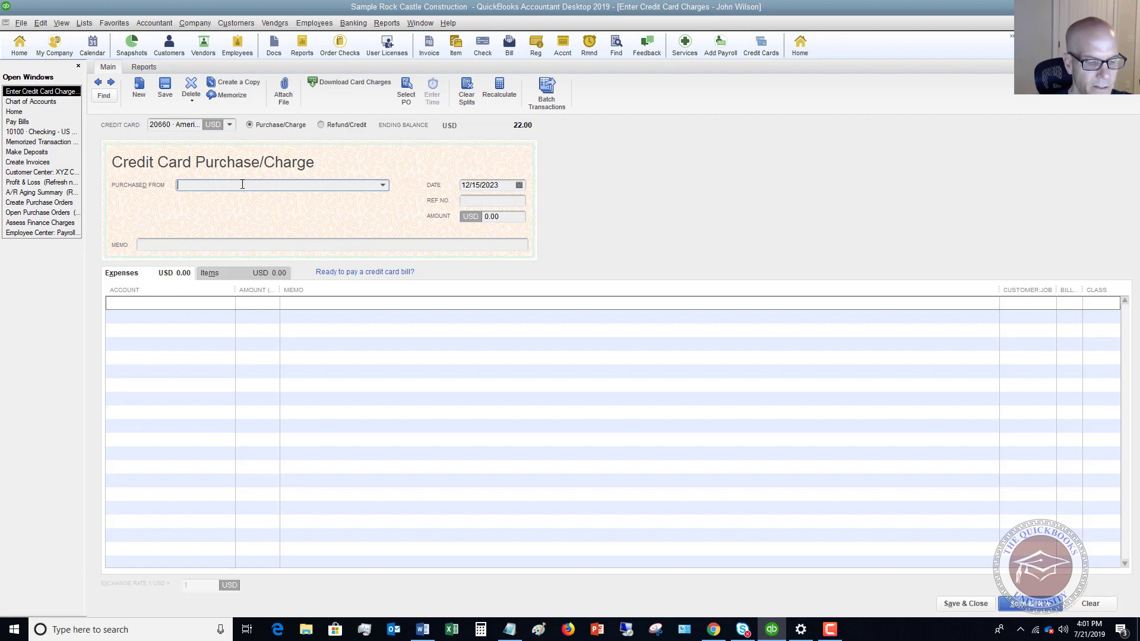
pyautogui.write('Ama')
pyautogui.press('Tab')
pyautogui.press('Tab')
pyautogui.press('Tab')
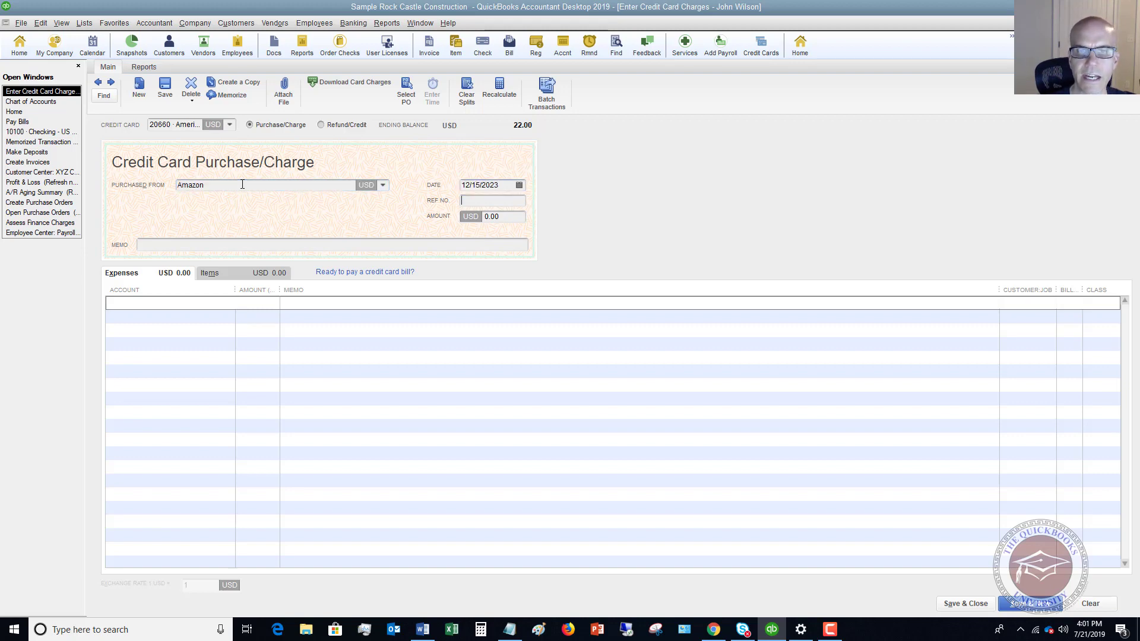
pyautogui.write('125')
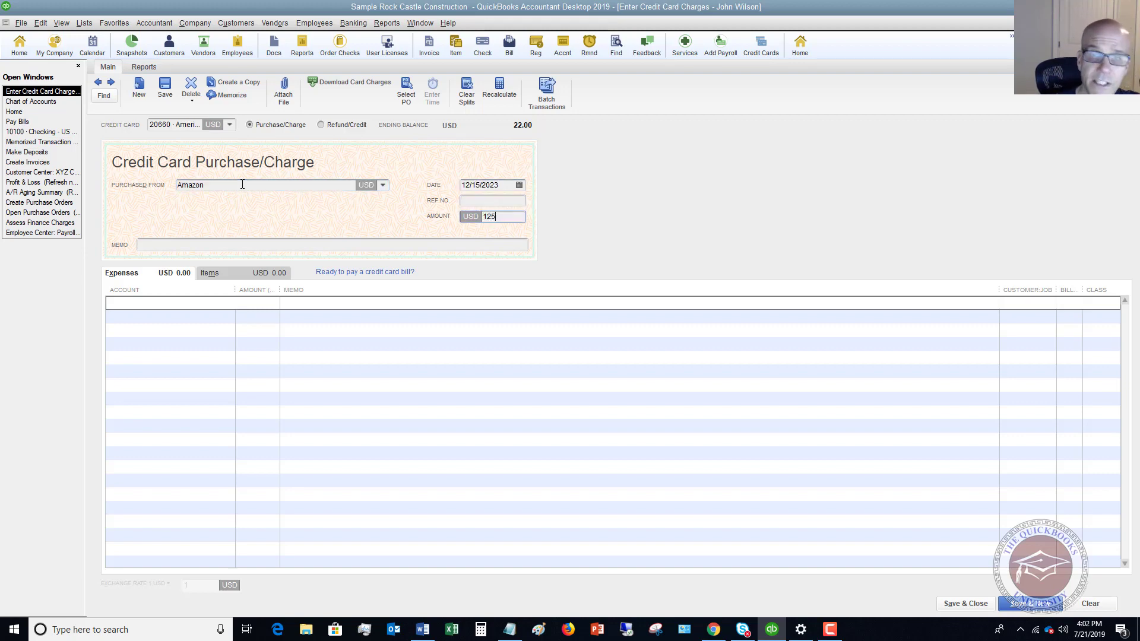
pyautogui.press('Tab')
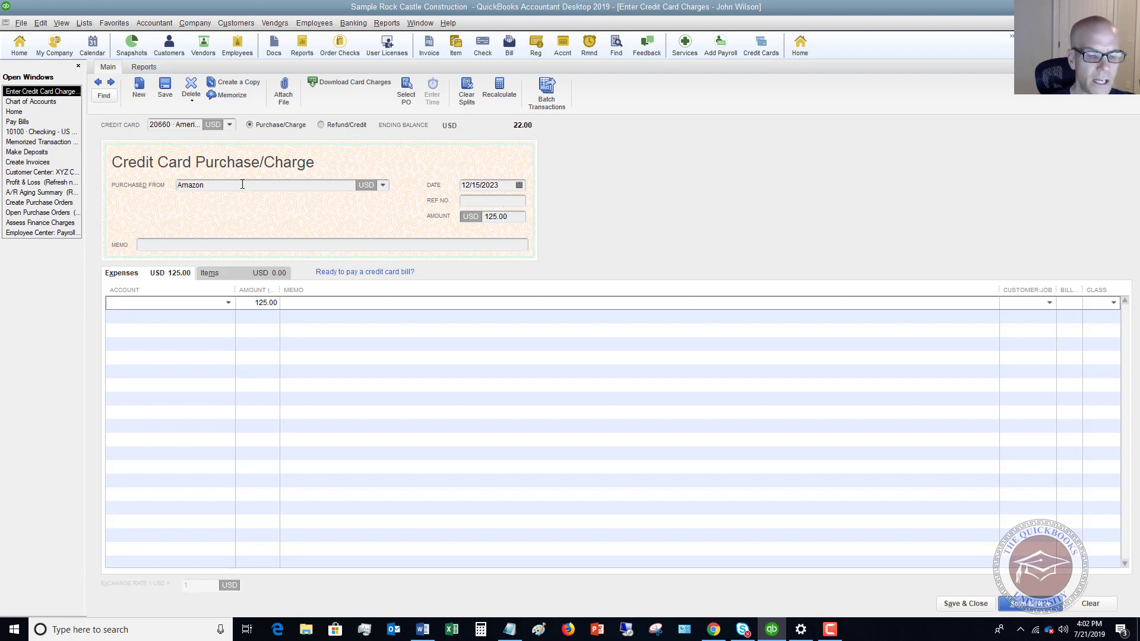
pyautogui.write('of')
pyautogui.press('Tab')
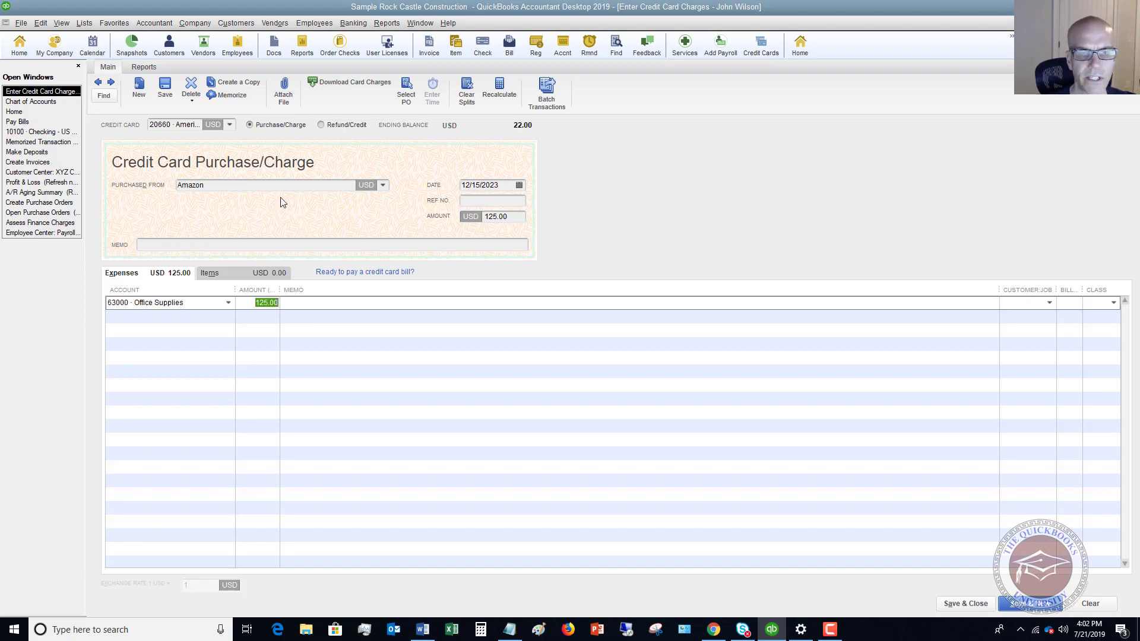
pyautogui.click(1114, 302)
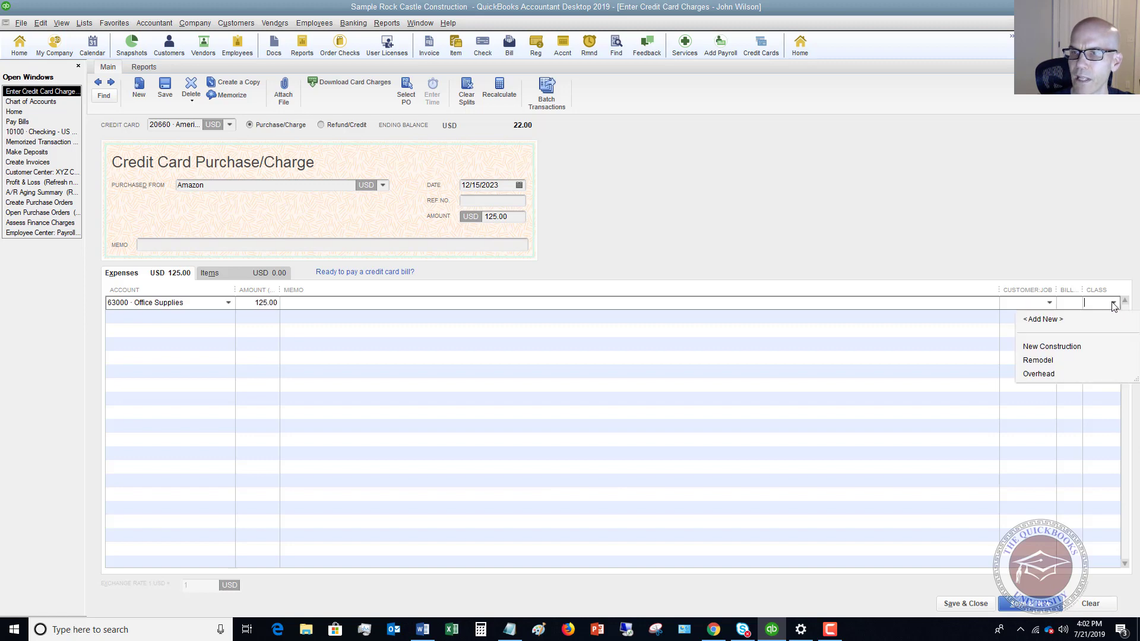
pyautogui.click(1038, 374)
pyautogui.click(975, 604)
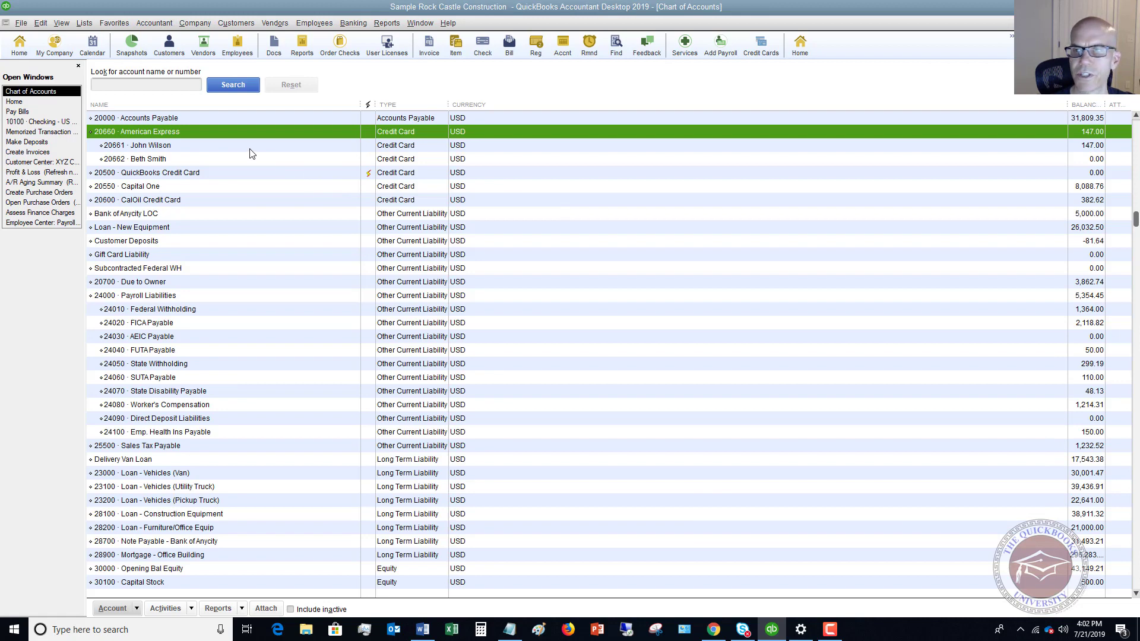
# Review both employee card balances and bring up a new credit card charge form
pyautogui.click(250, 150)
pyautogui.click(228, 159)
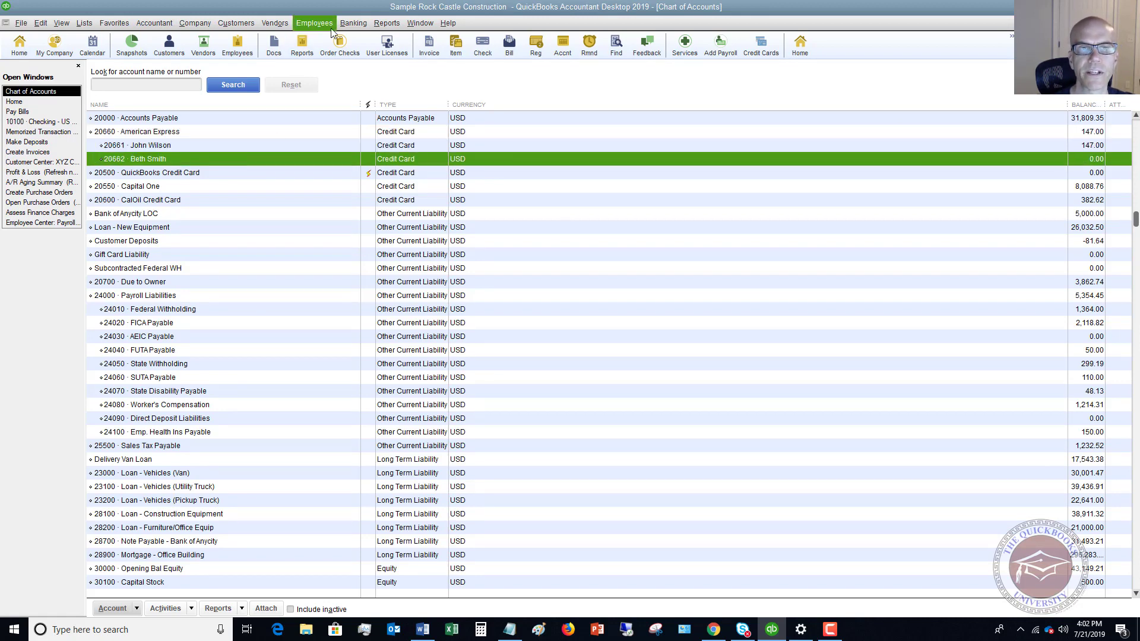
pyautogui.click(354, 24)
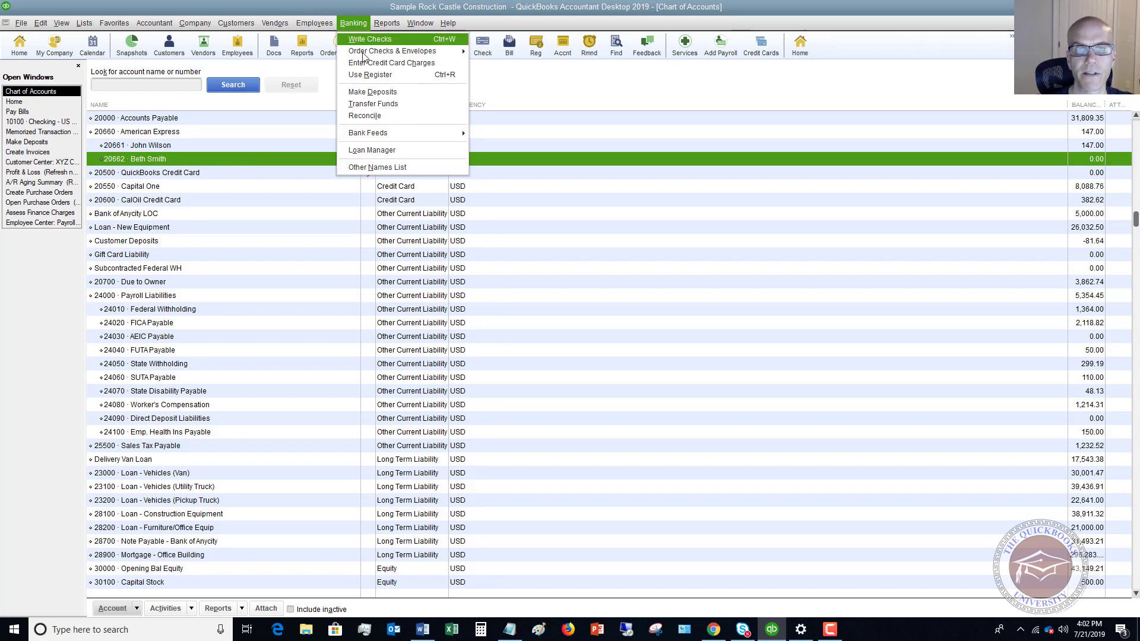
pyautogui.click(391, 63)
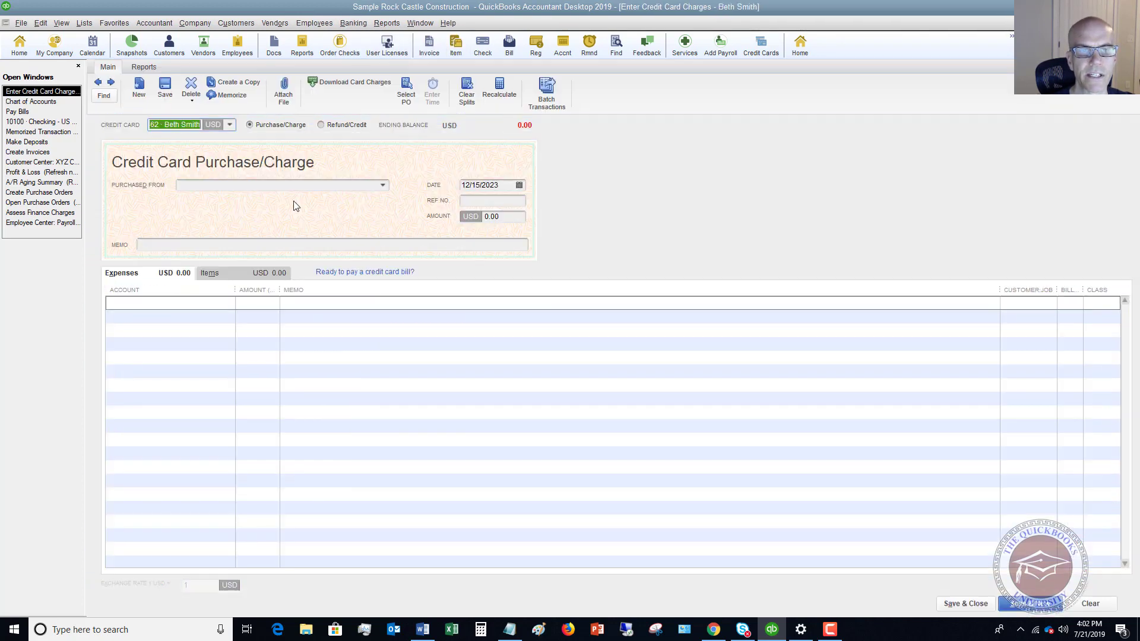
# Enter a 285.00 Amazon charge to 63000 Office Supplies, class Overhead, and save it
pyautogui.click(263, 188)
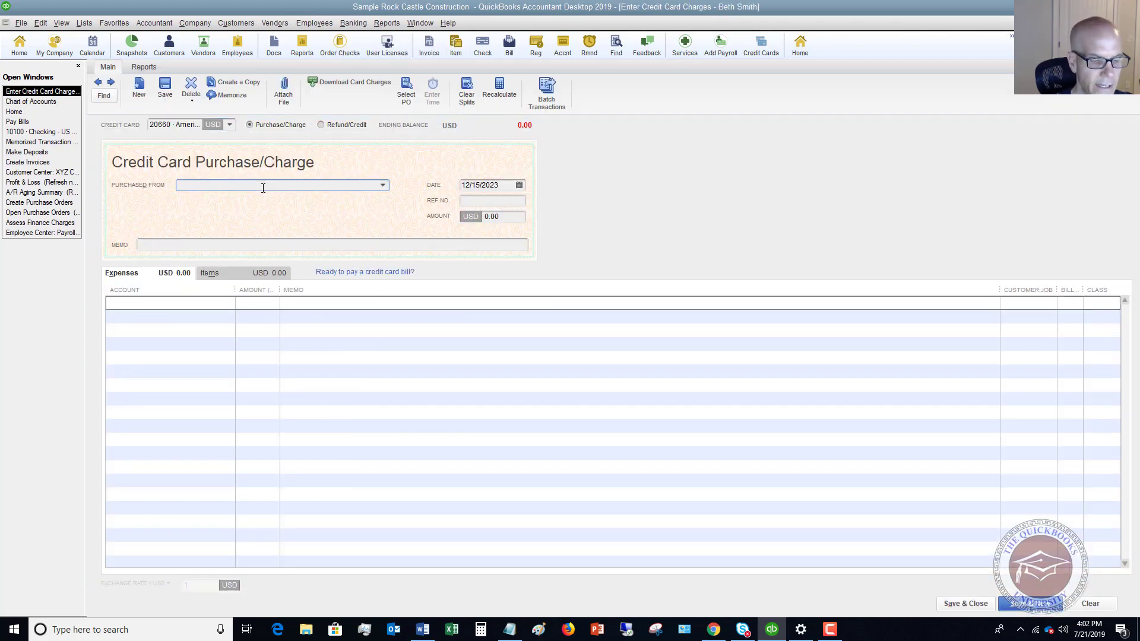
pyautogui.write('Ama')
pyautogui.press('Tab')
pyautogui.press('Tab')
pyautogui.press('Tab')
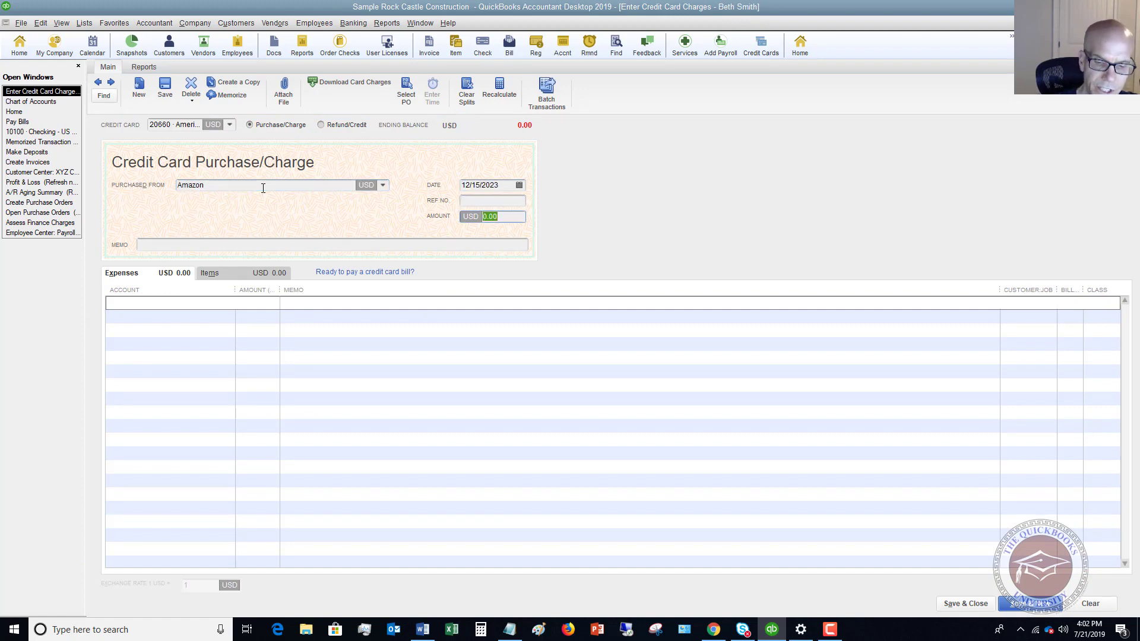
pyautogui.write('285')
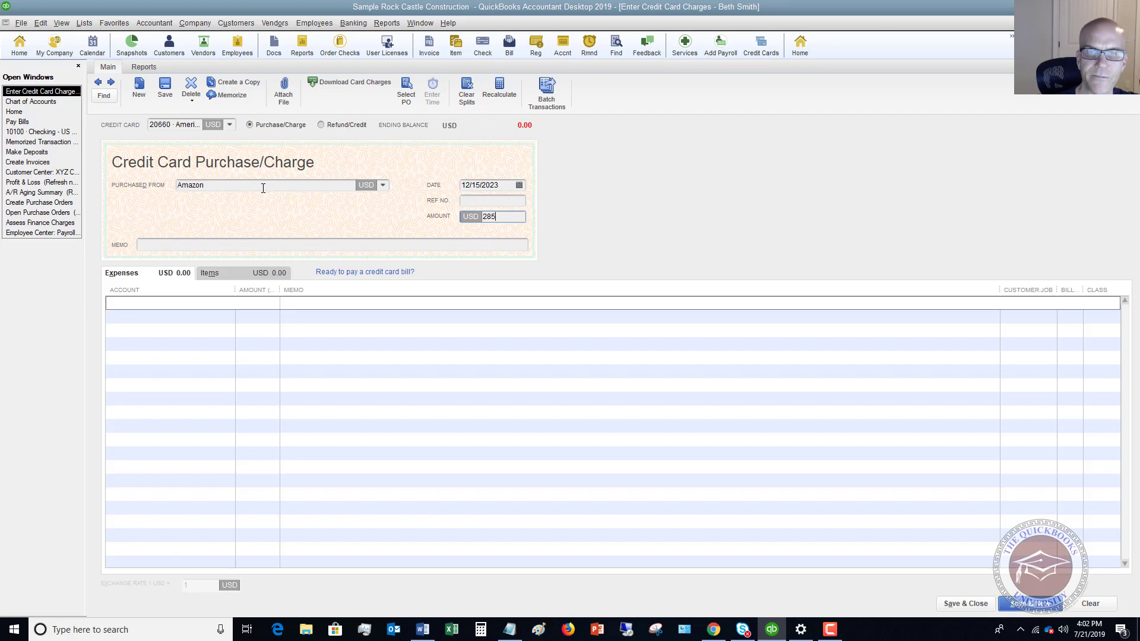
pyautogui.press('Tab')
pyautogui.press('Tab')
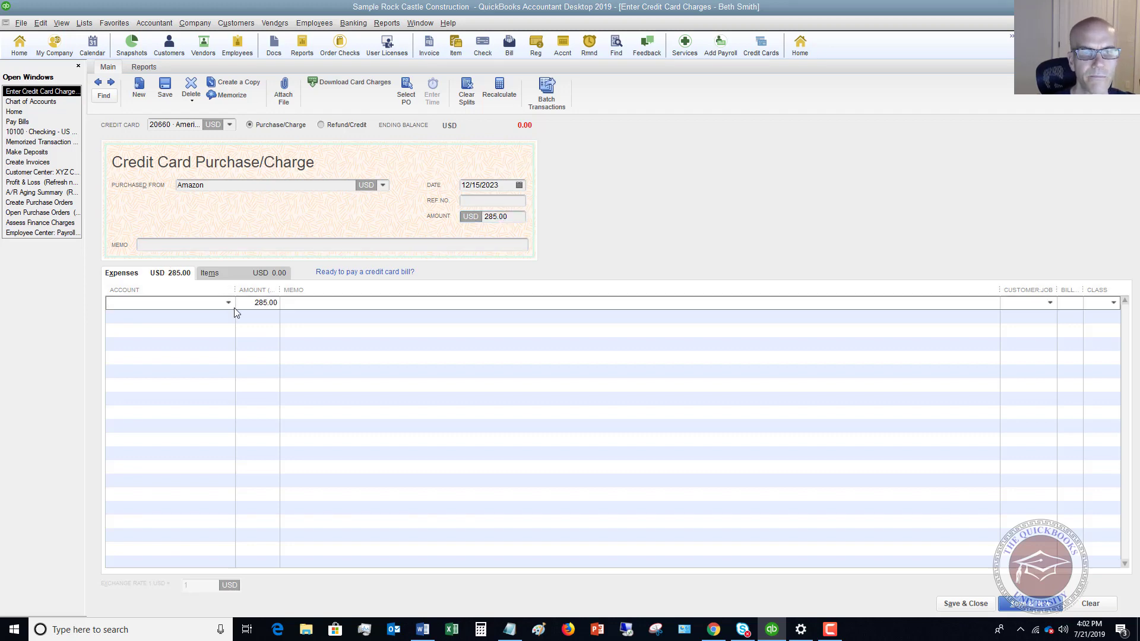
pyautogui.write('Office Supplies')
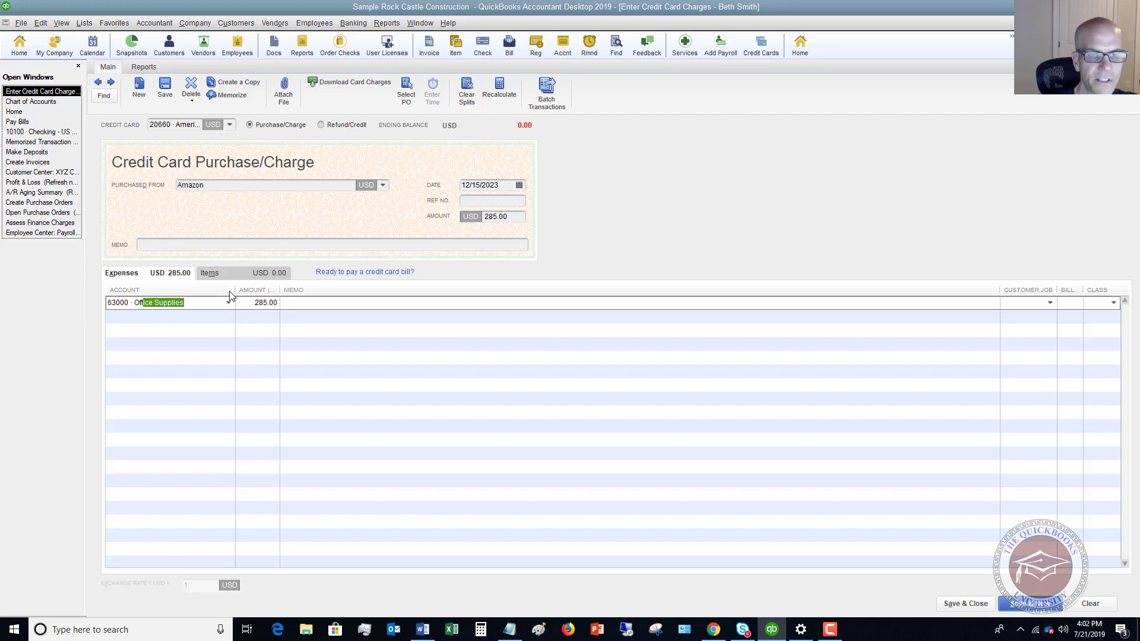
pyautogui.press('Tab')
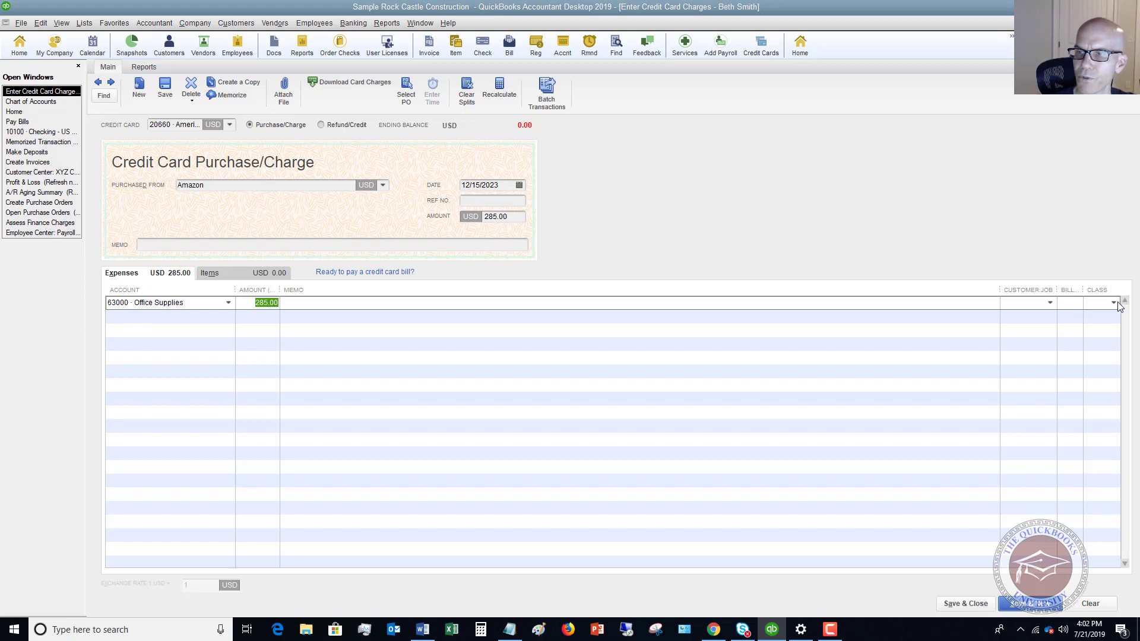
pyautogui.click(1113, 303)
pyautogui.click(1033, 376)
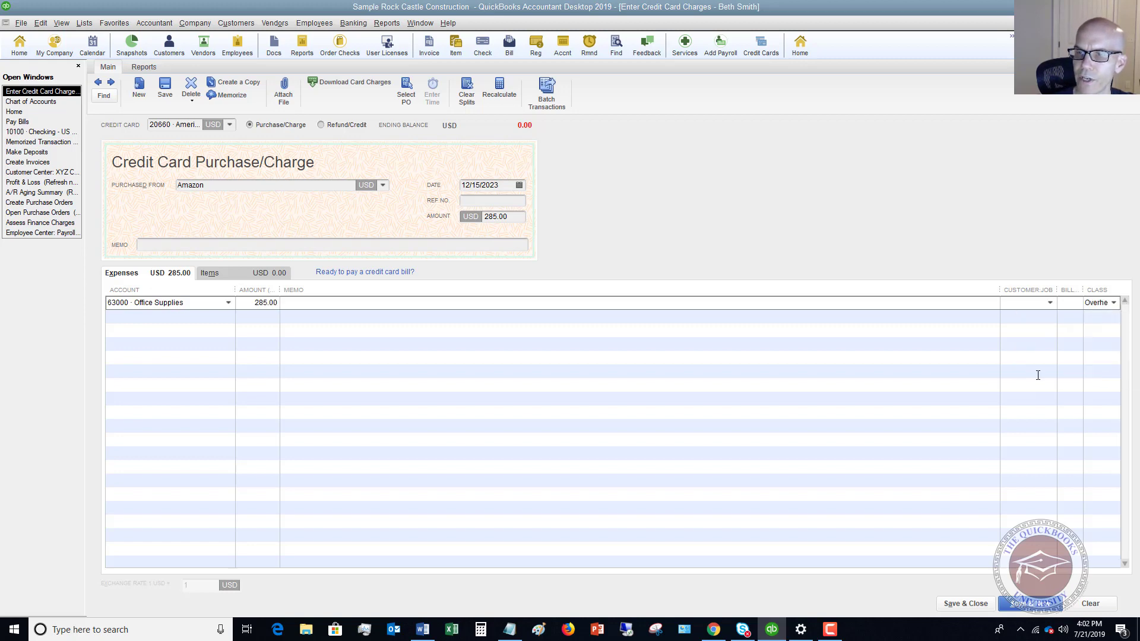
pyautogui.click(968, 603)
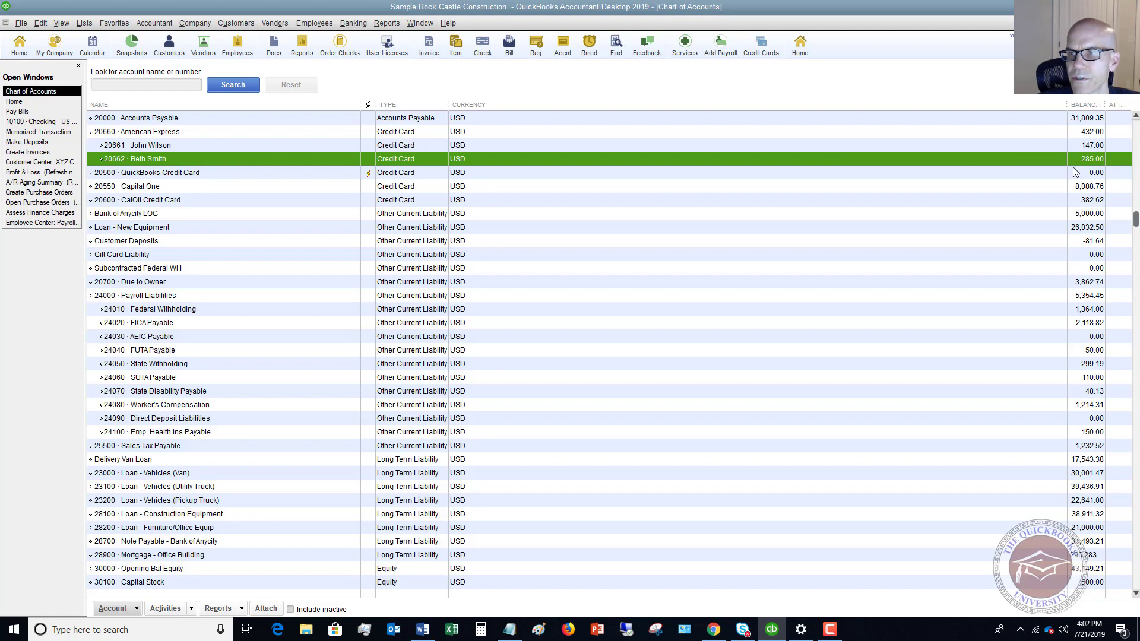
pyautogui.click(773, 147)
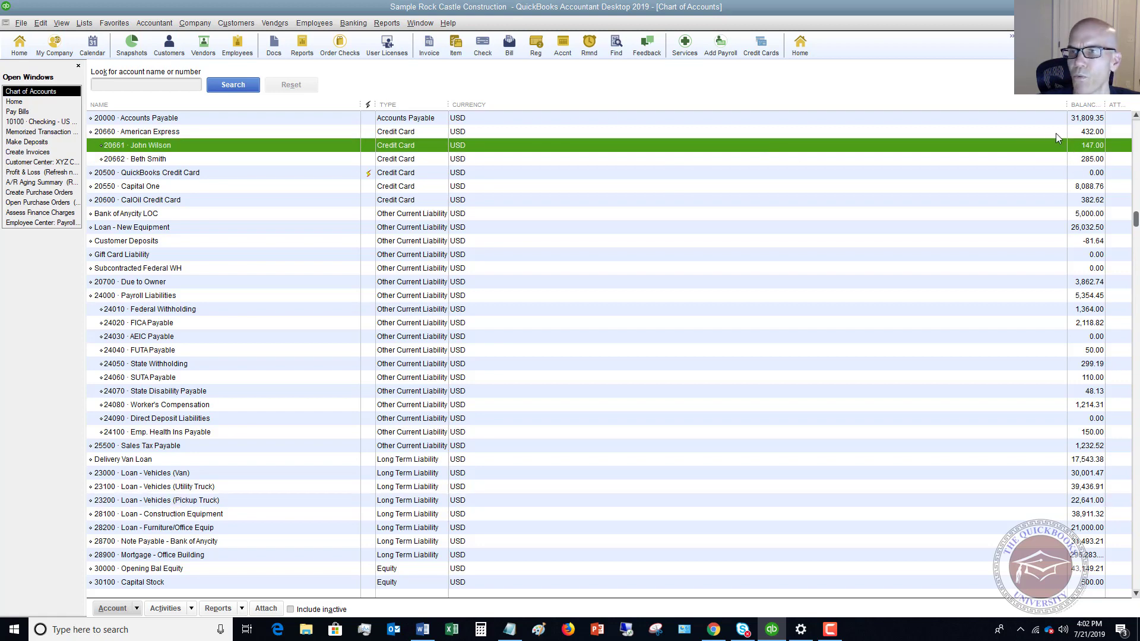
pyautogui.click(1076, 132)
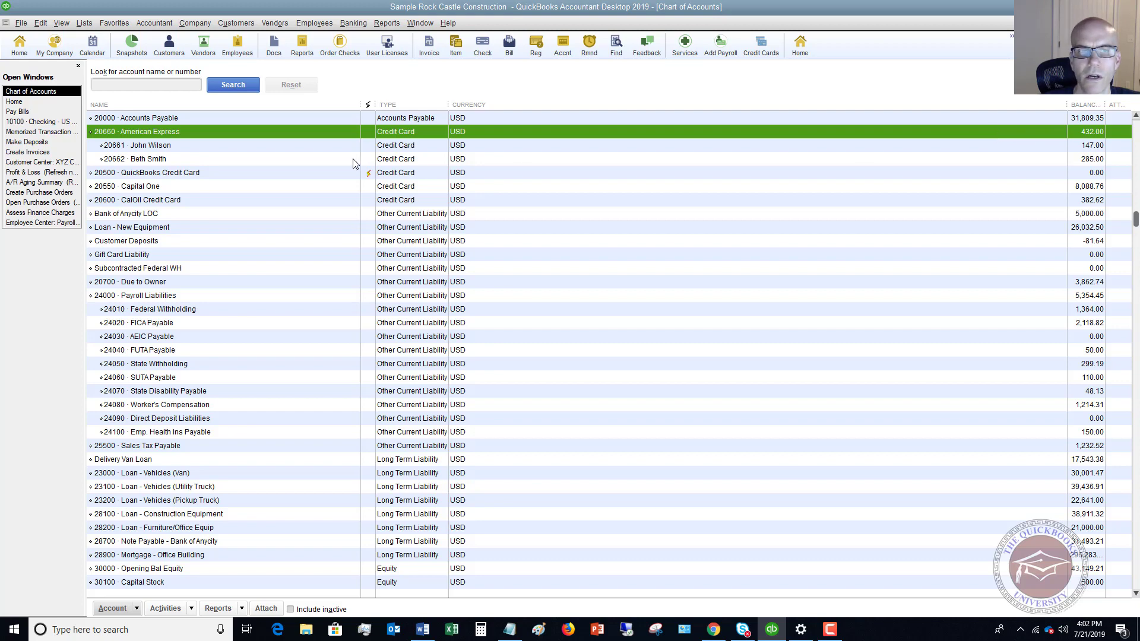
pyautogui.doubleClick(229, 132)
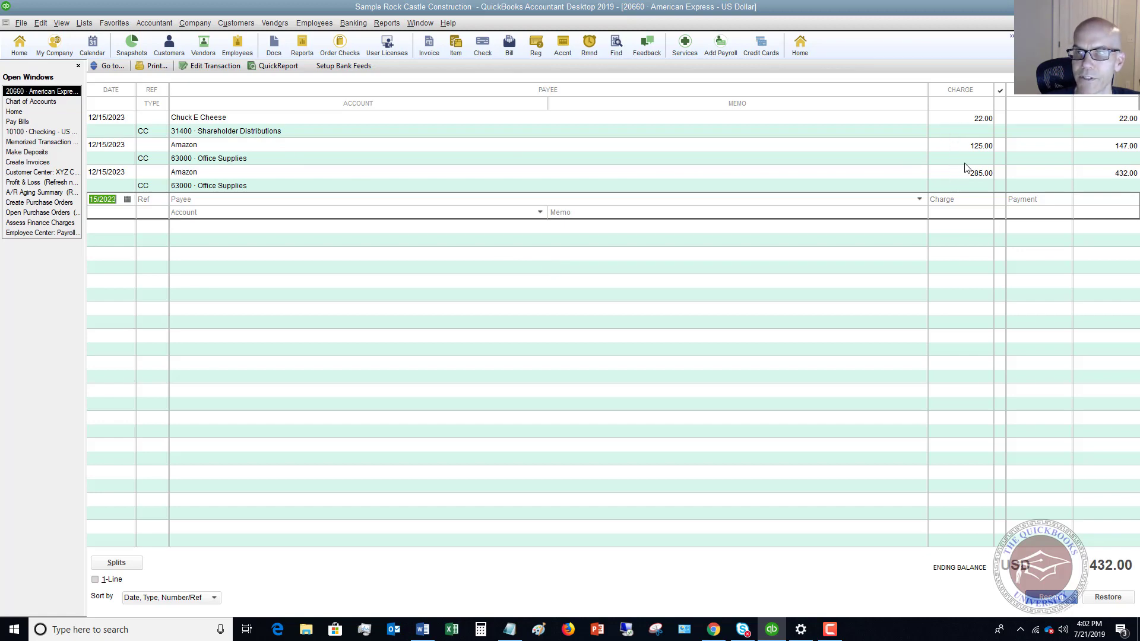
pyautogui.hotkey('ctrl', 'a')
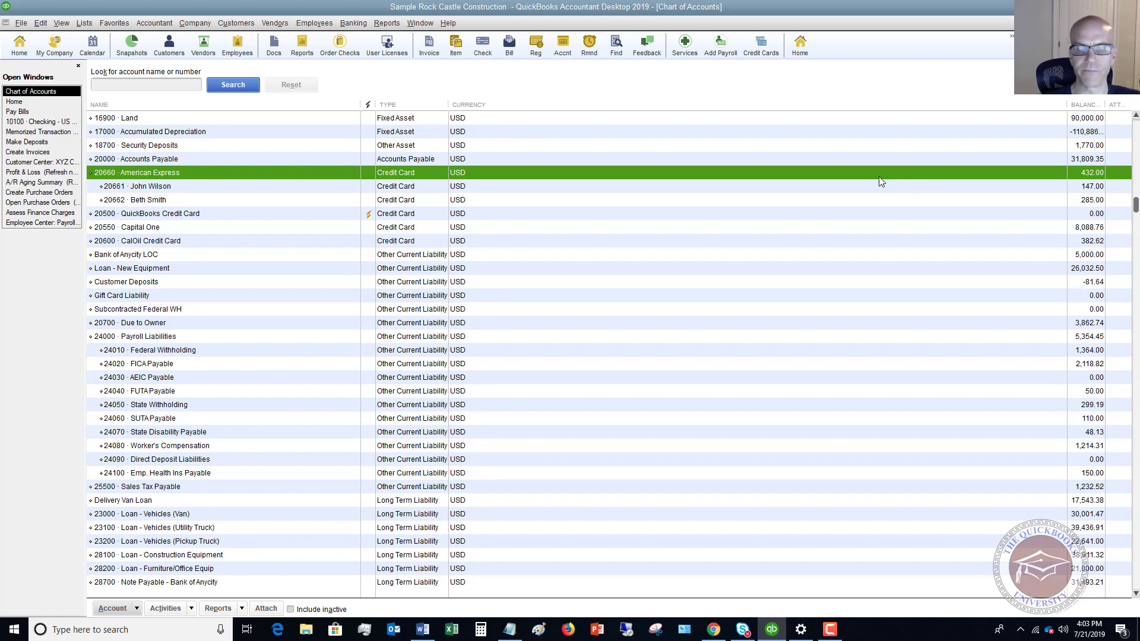
# Review American Express balances: 20661 at 147.00, 20662 at 285.00, totalling 432.00
pyautogui.click(196, 189)
pyautogui.click(188, 201)
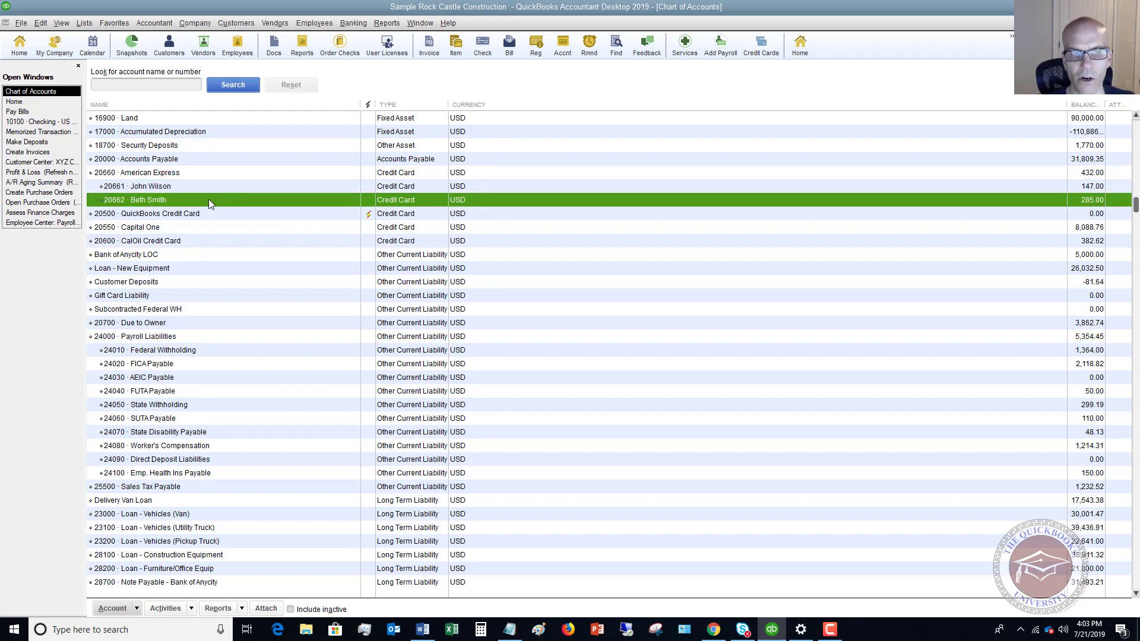
pyautogui.click(212, 173)
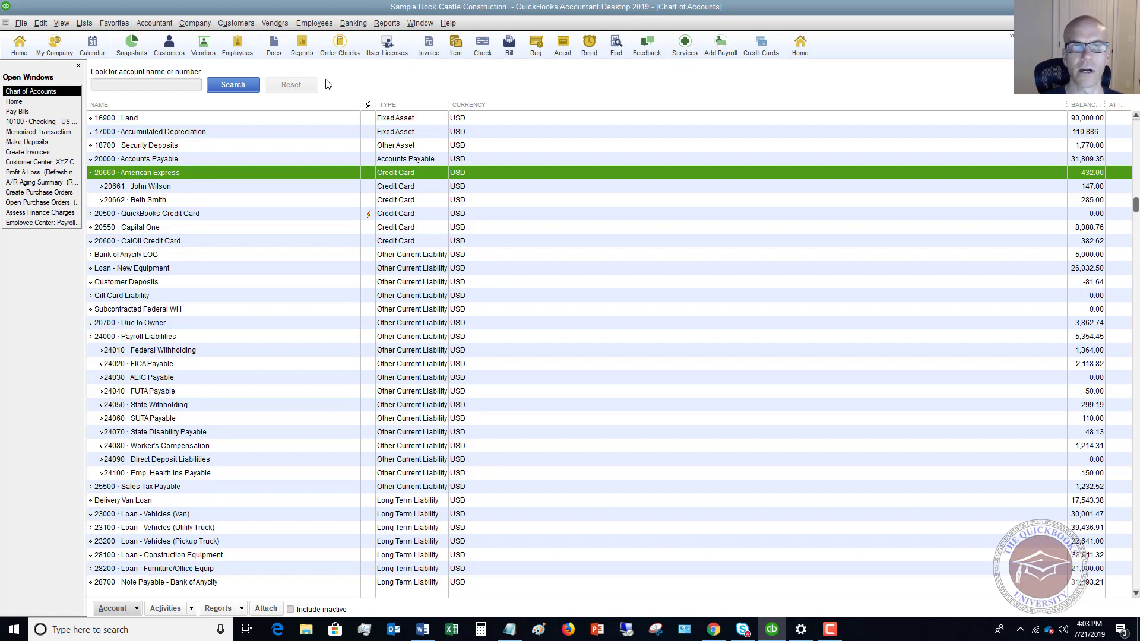
pyautogui.click(353, 22)
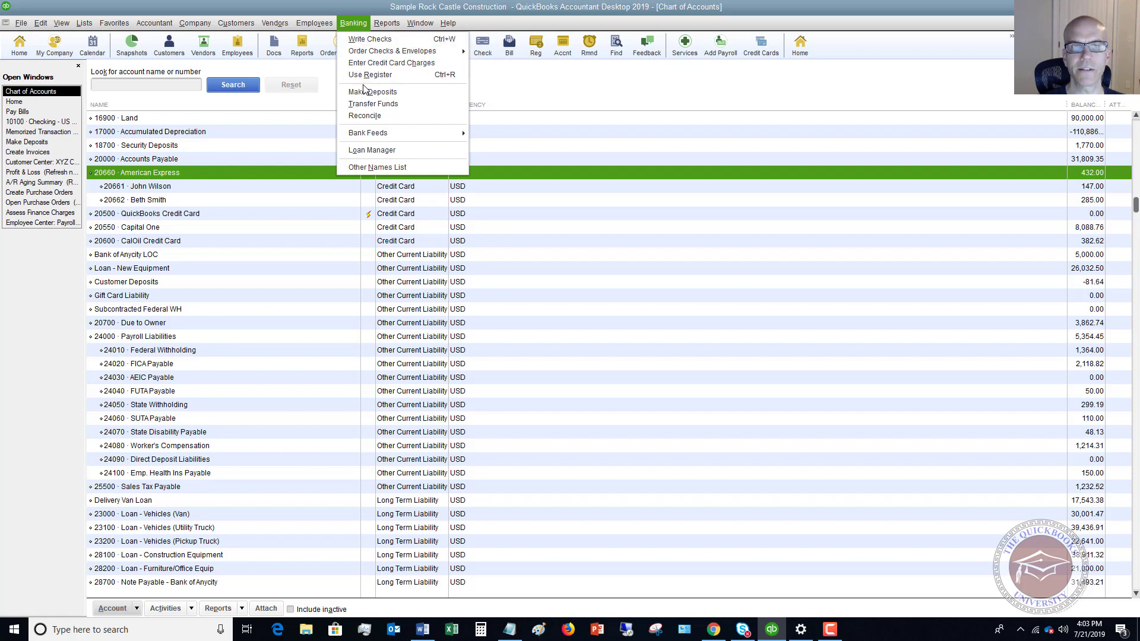
# Start reconciling 20660 American Express against a 432.00 ending balance, entering the closing-date password
pyautogui.click(364, 116)
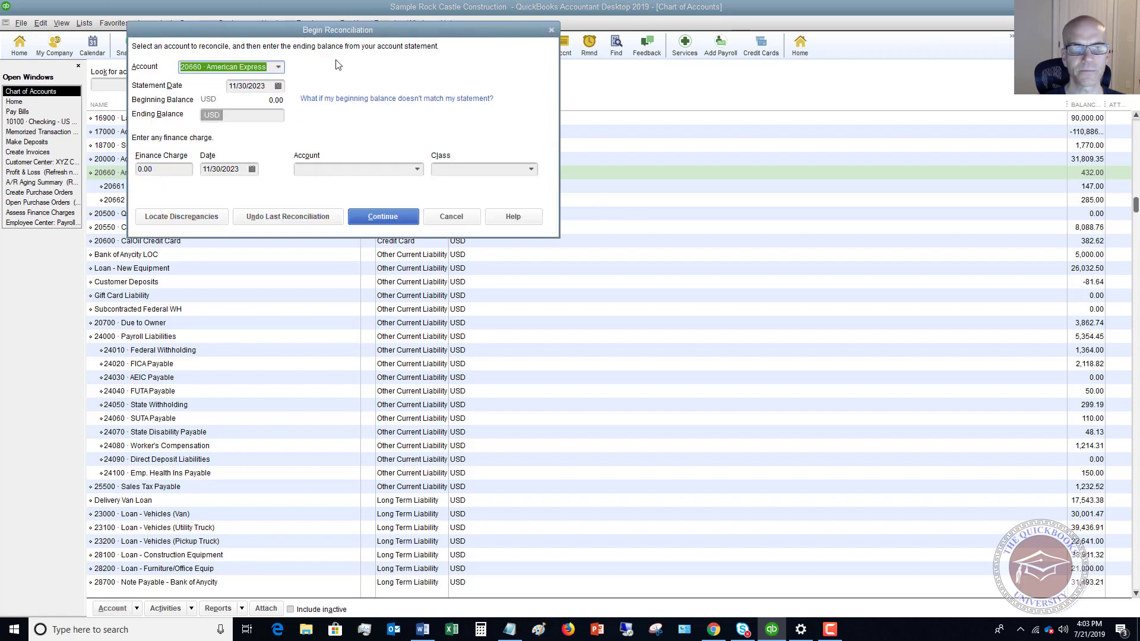
pyautogui.click(278, 66)
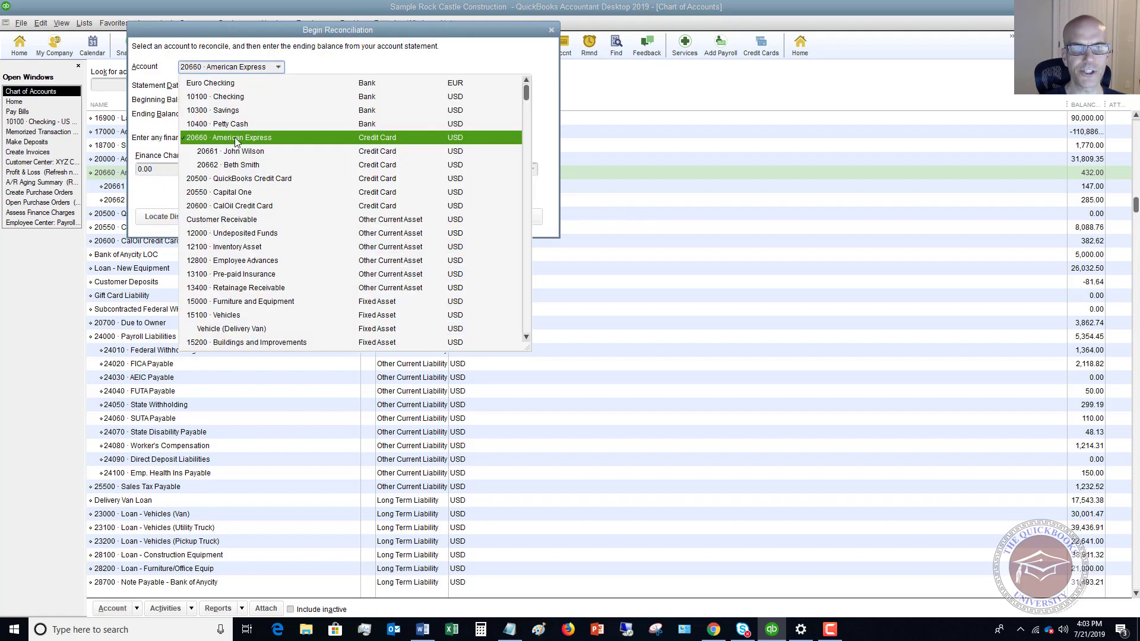
pyautogui.click(236, 140)
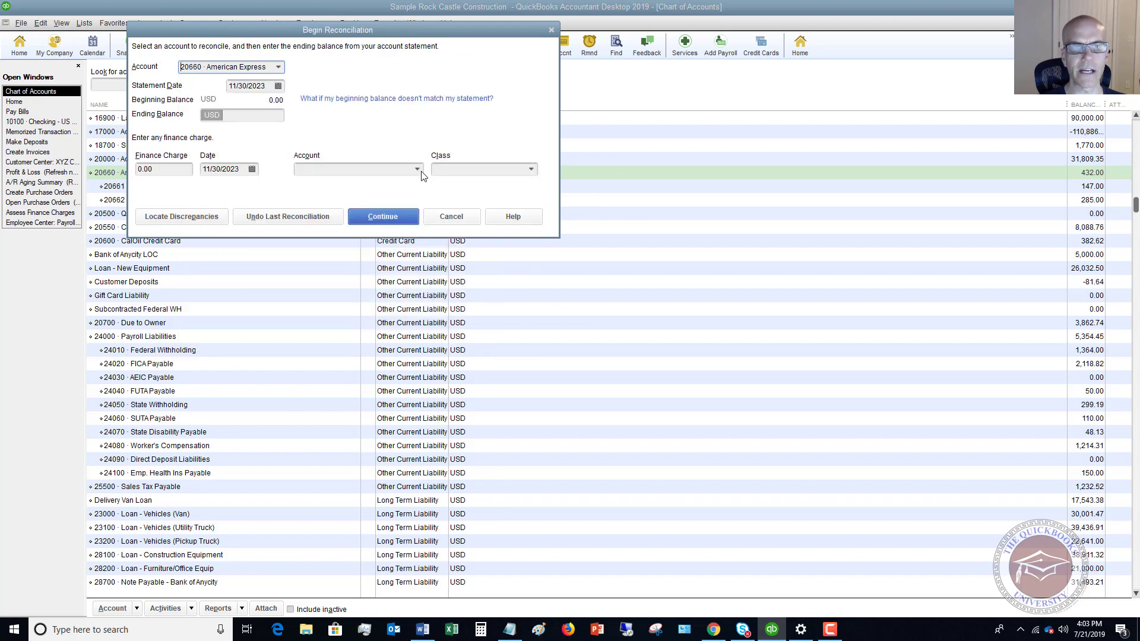
pyautogui.click(265, 115)
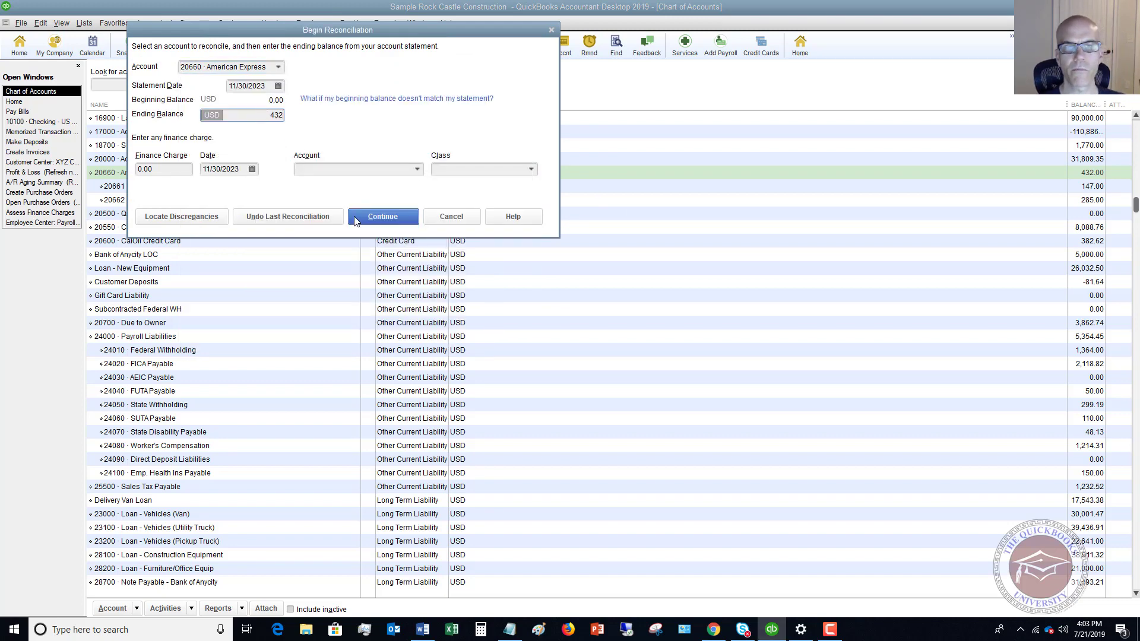
pyautogui.click(383, 215)
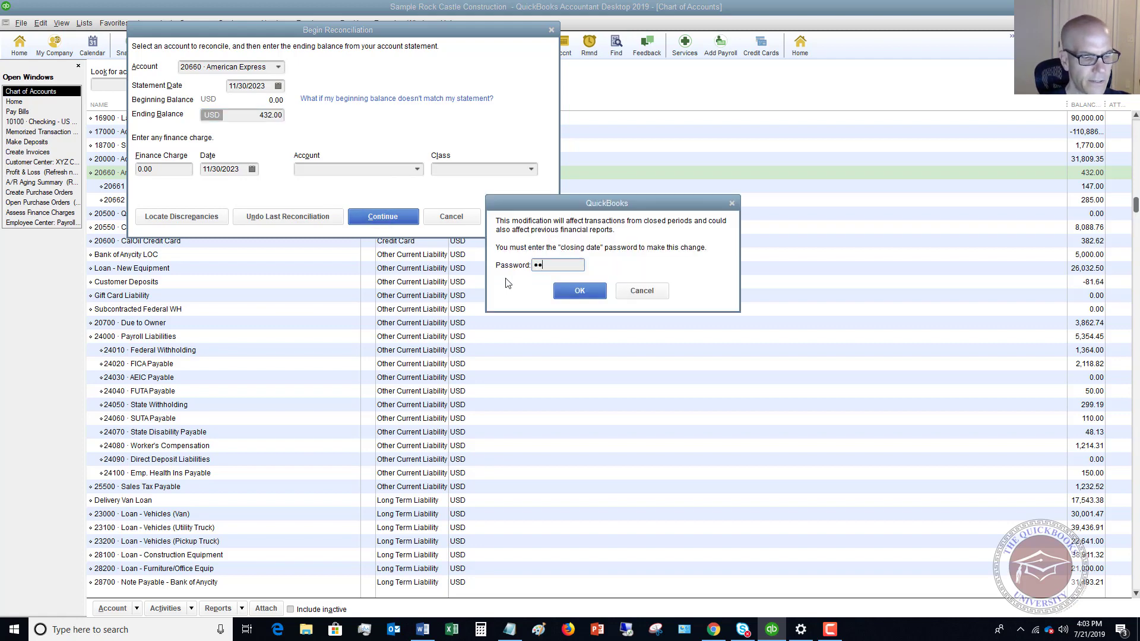
pyautogui.press('Return')
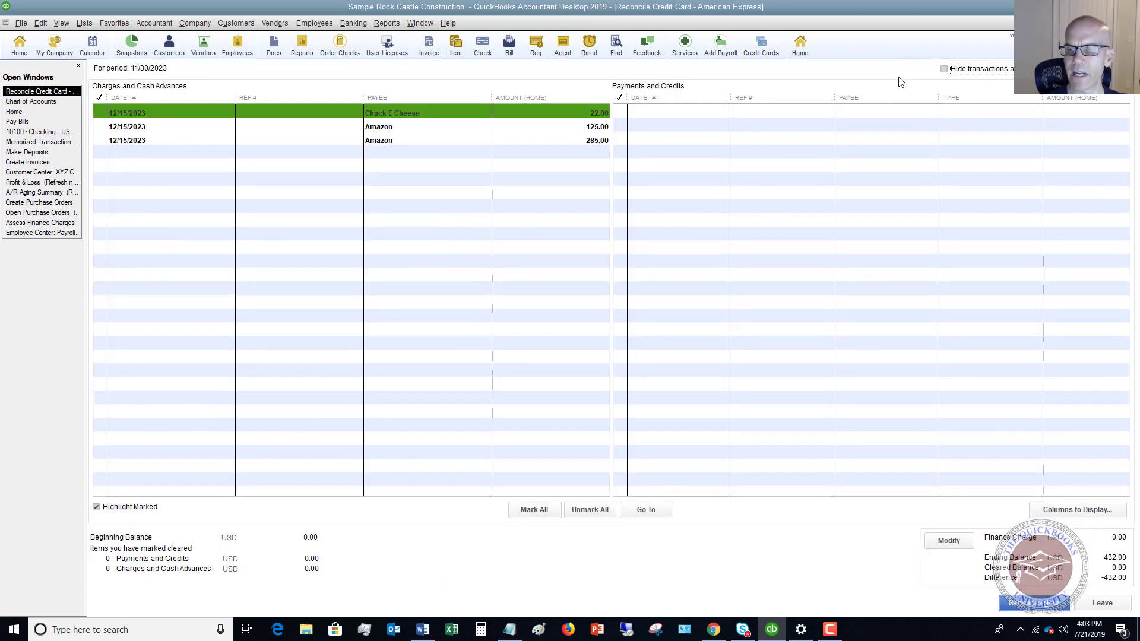
# Clear the Chuck E Cheese and both Amazon charges, then complete the reconciliation at 0.00 difference
pyautogui.click(99, 113)
pyautogui.click(99, 127)
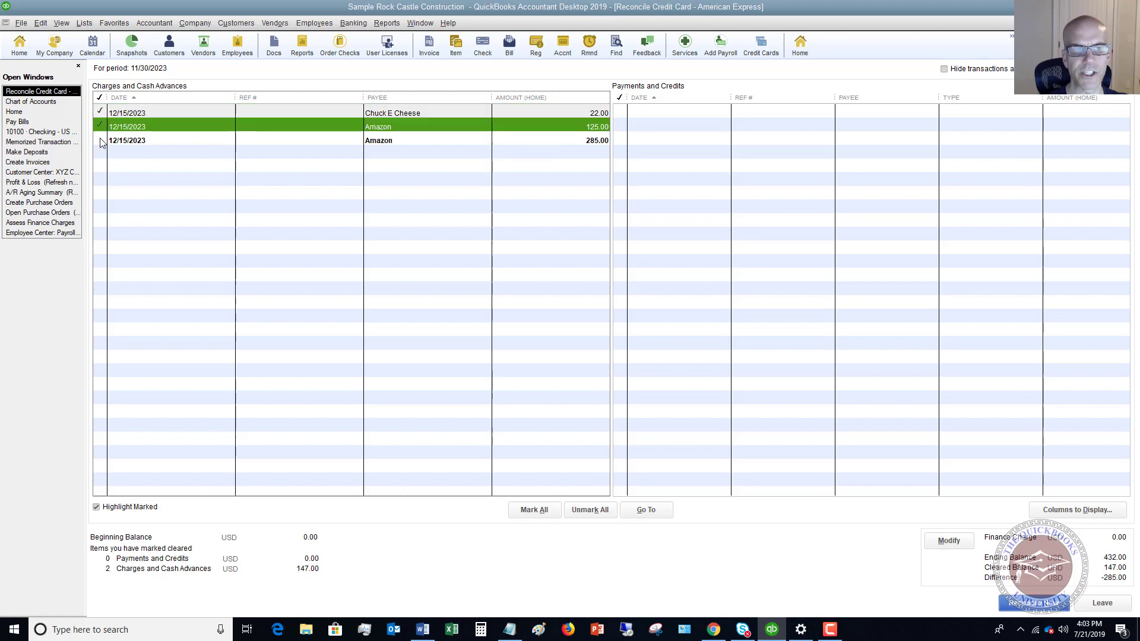
pyautogui.click(100, 140)
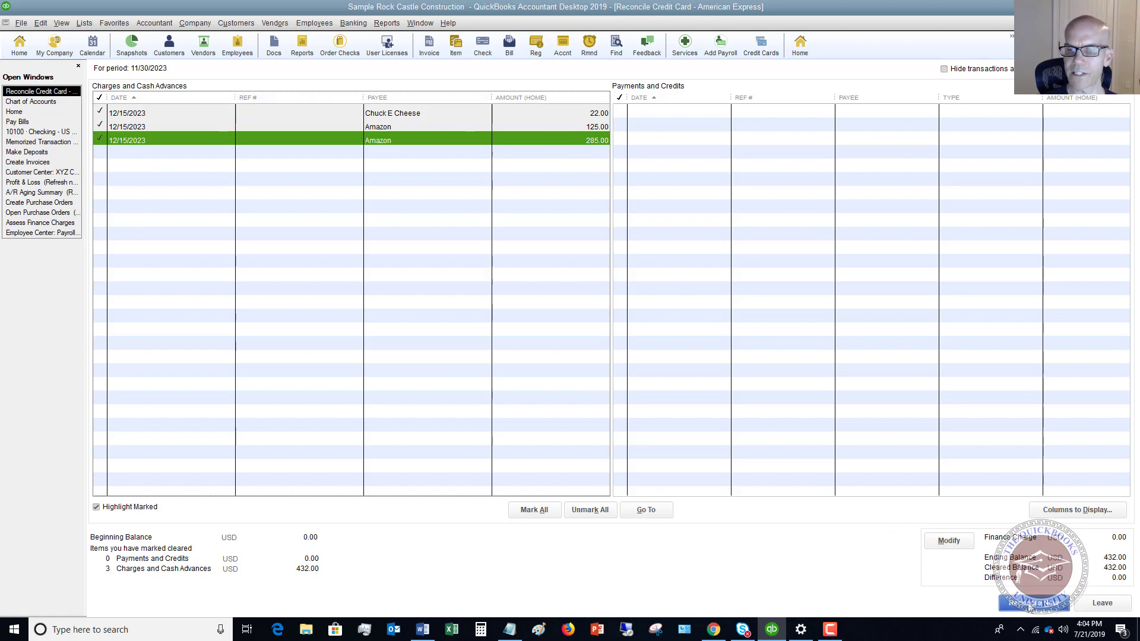
pyautogui.click(1029, 603)
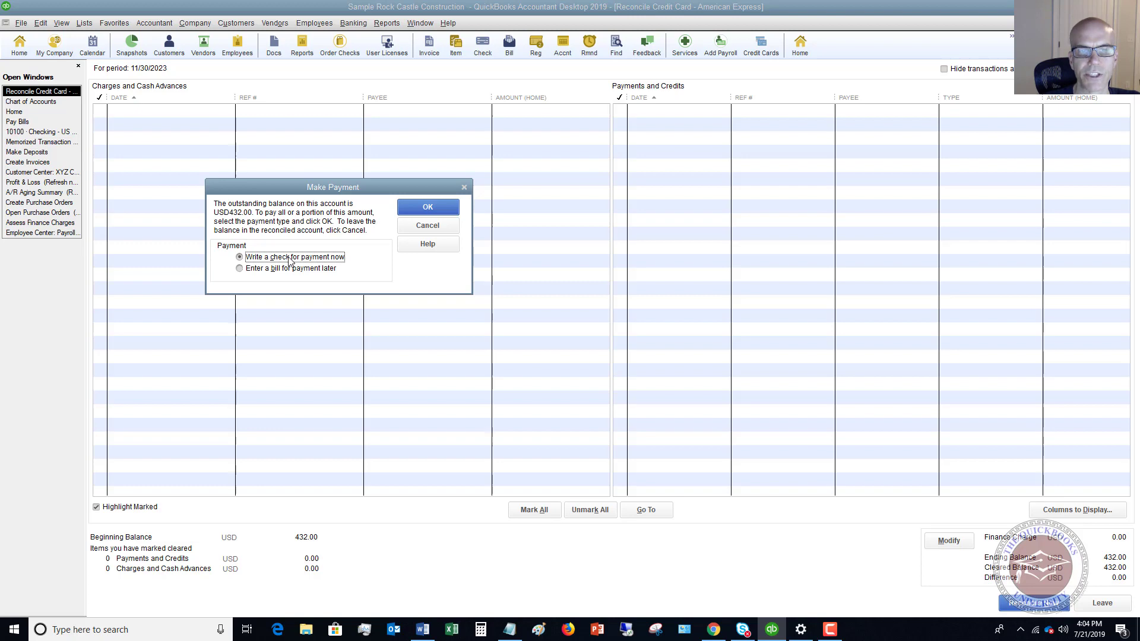
# Pay the 432.00 balance by check, skipping the report, with American Express quick-added as a vendor payee
pyautogui.click(430, 208)
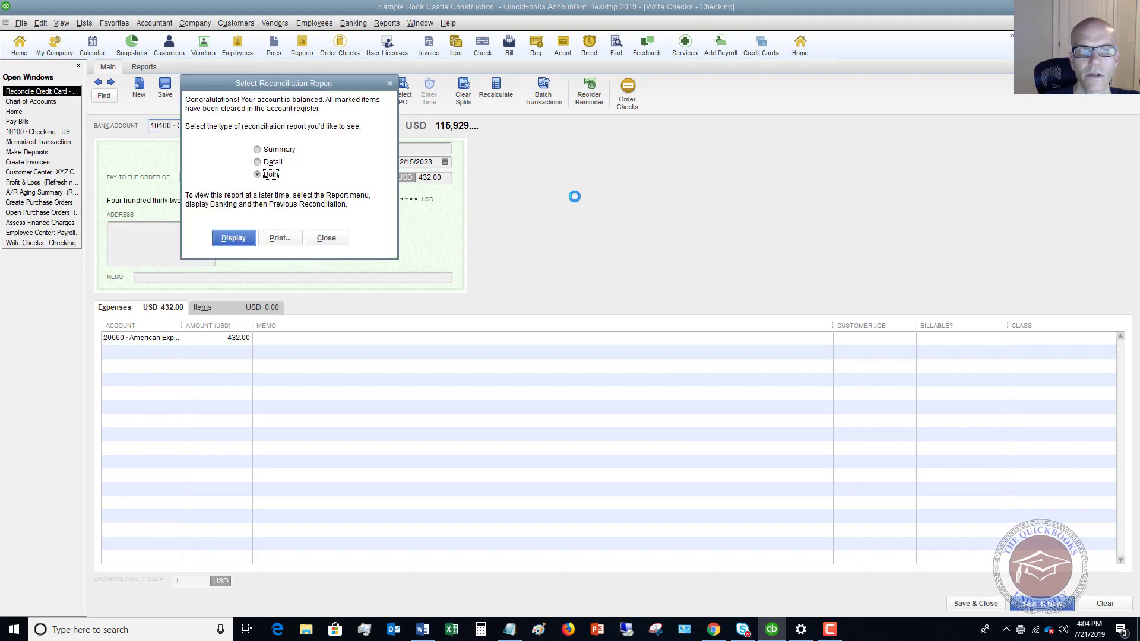
pyautogui.click(327, 238)
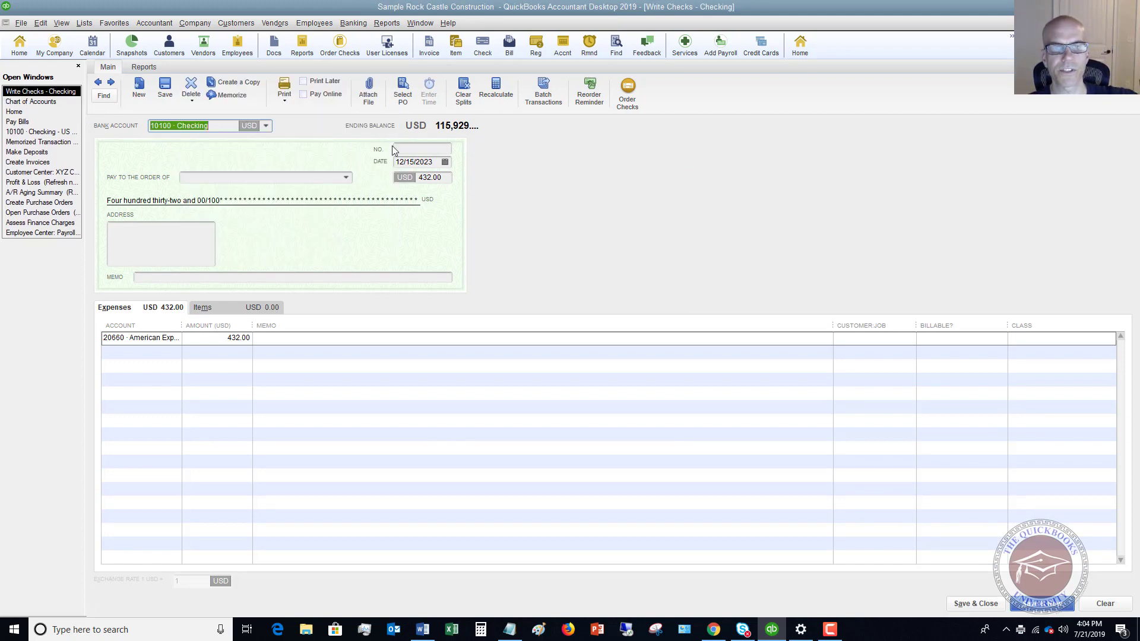
pyautogui.click(311, 178)
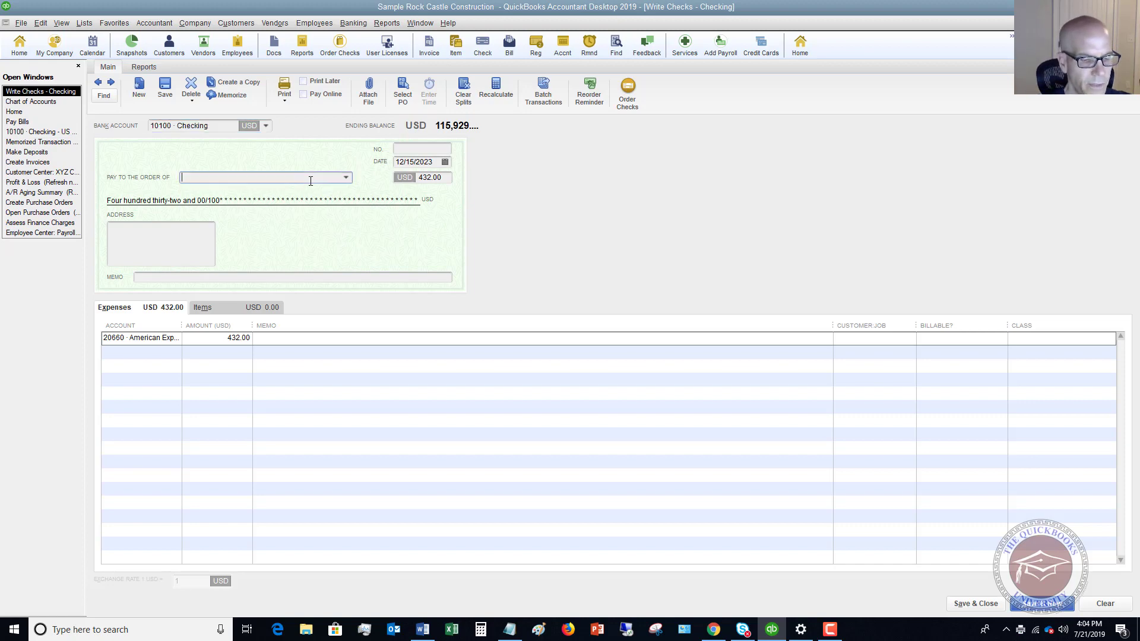
pyautogui.write('American Express')
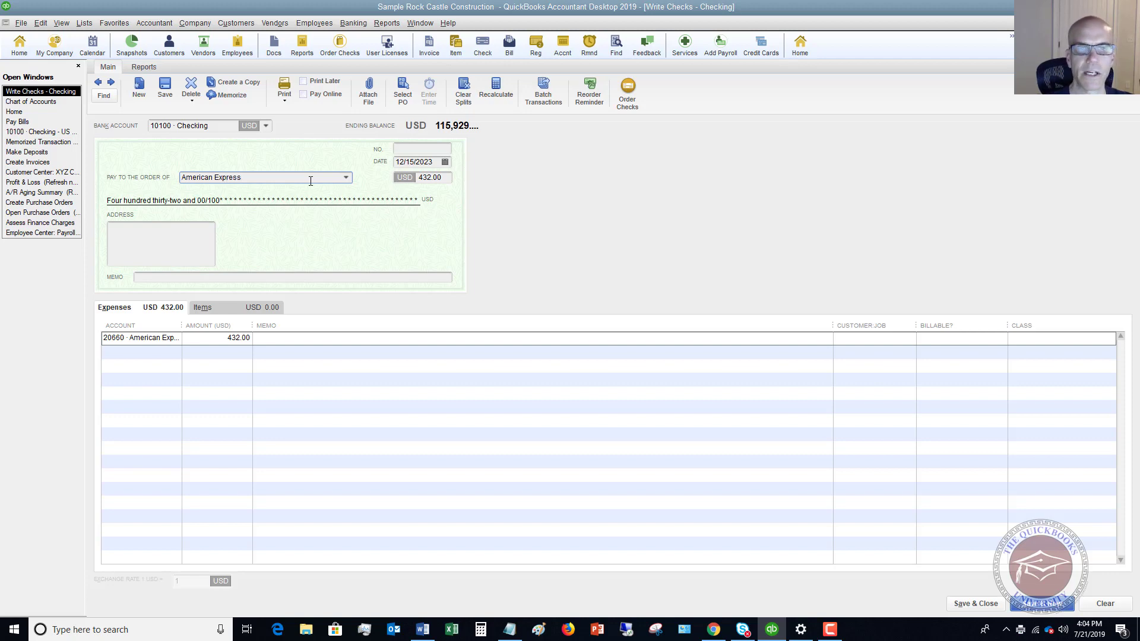
pyautogui.press('Tab')
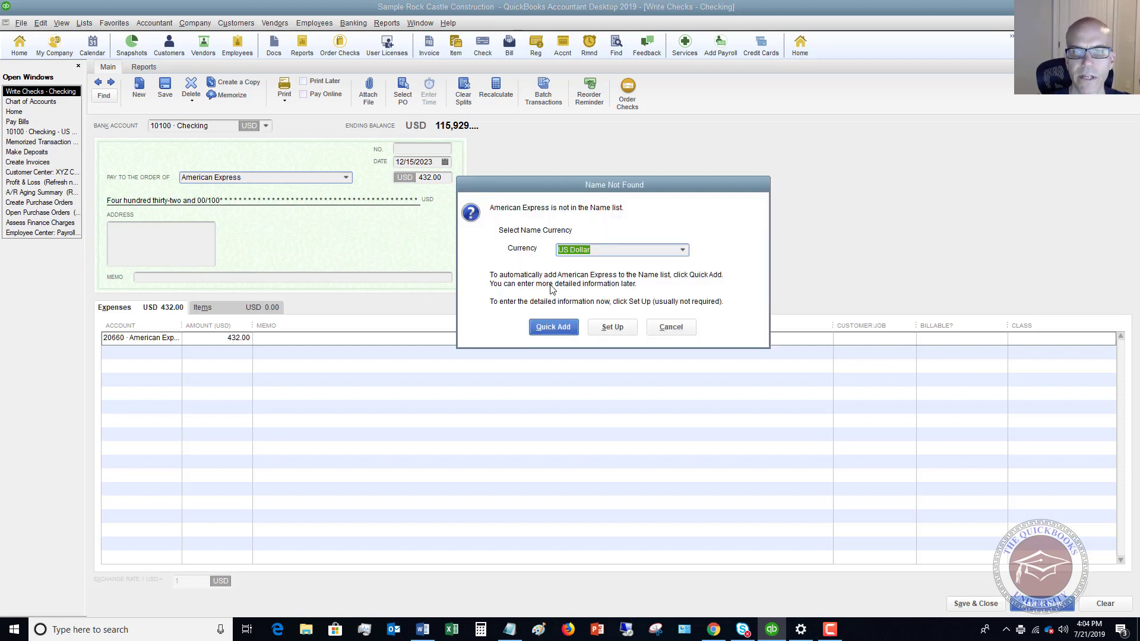
pyautogui.click(551, 328)
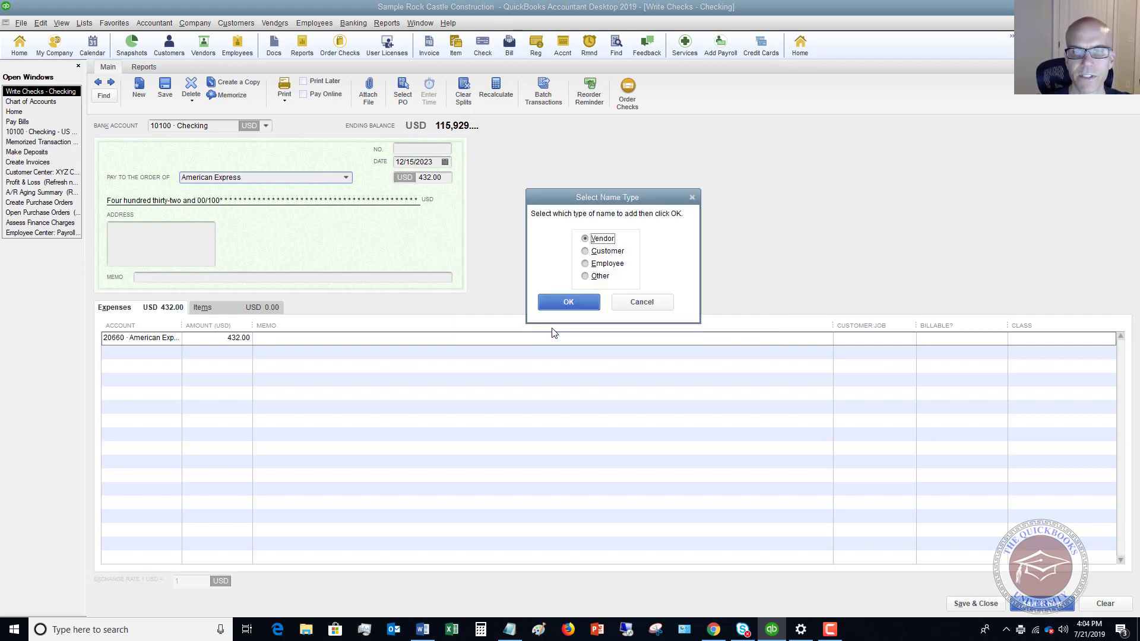
pyautogui.click(571, 303)
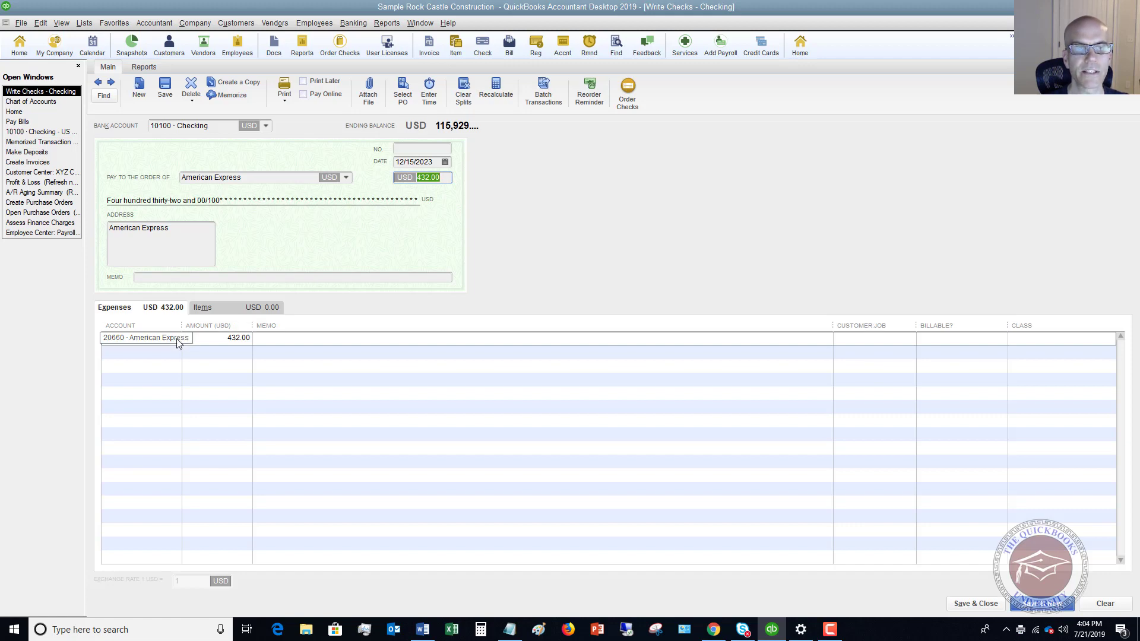
pyautogui.click(44, 103)
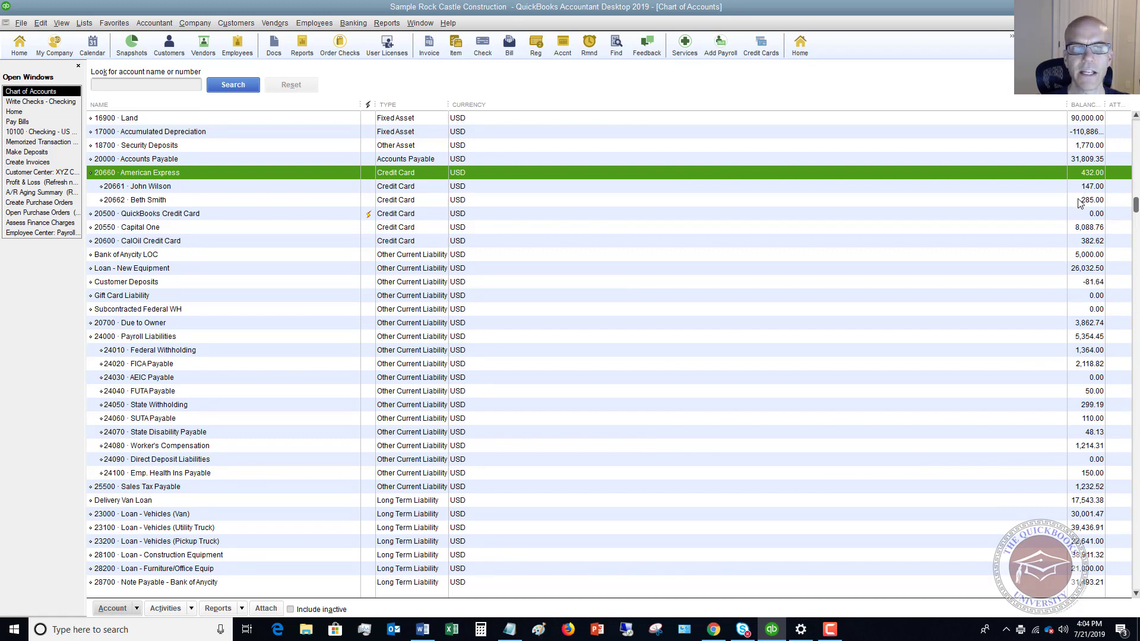
pyautogui.click(34, 102)
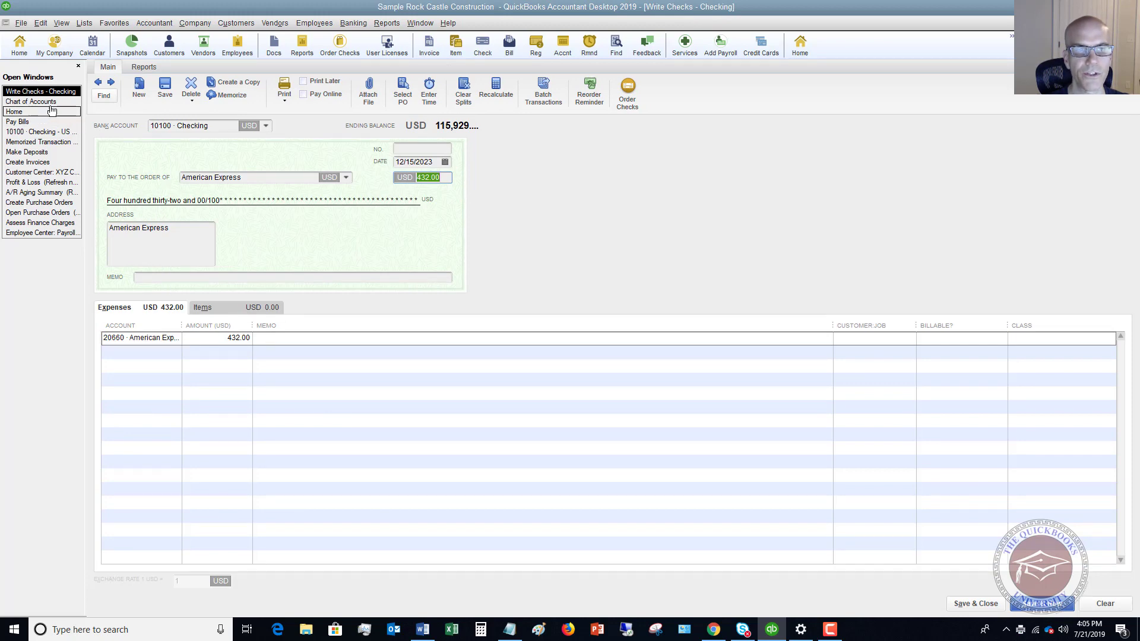
pyautogui.click(31, 102)
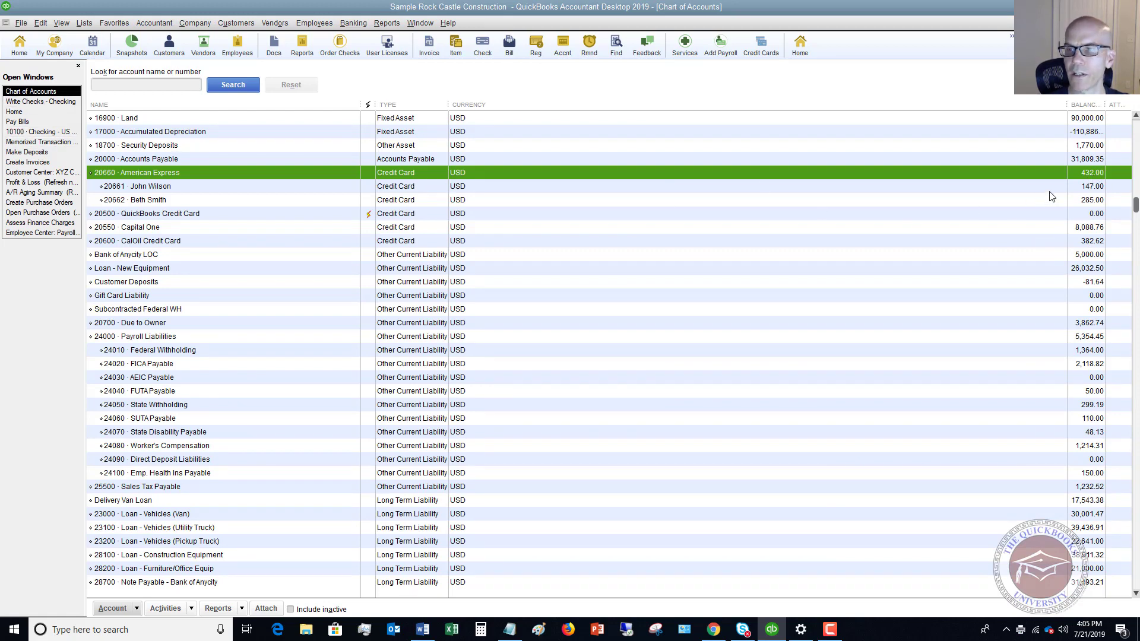
pyautogui.click(40, 102)
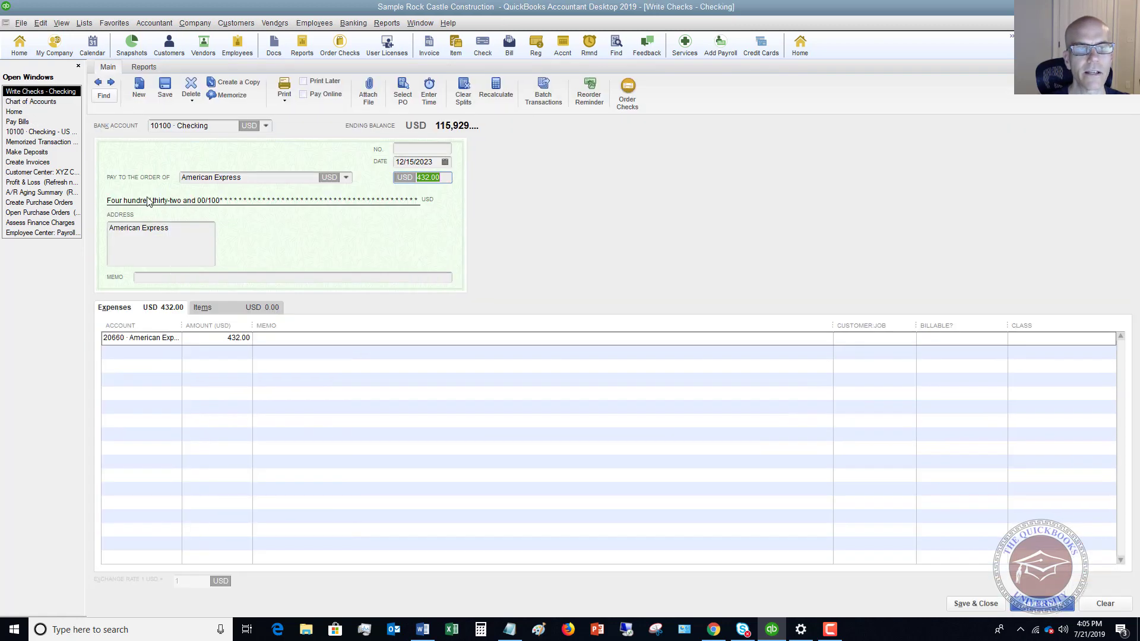
pyautogui.click(179, 339)
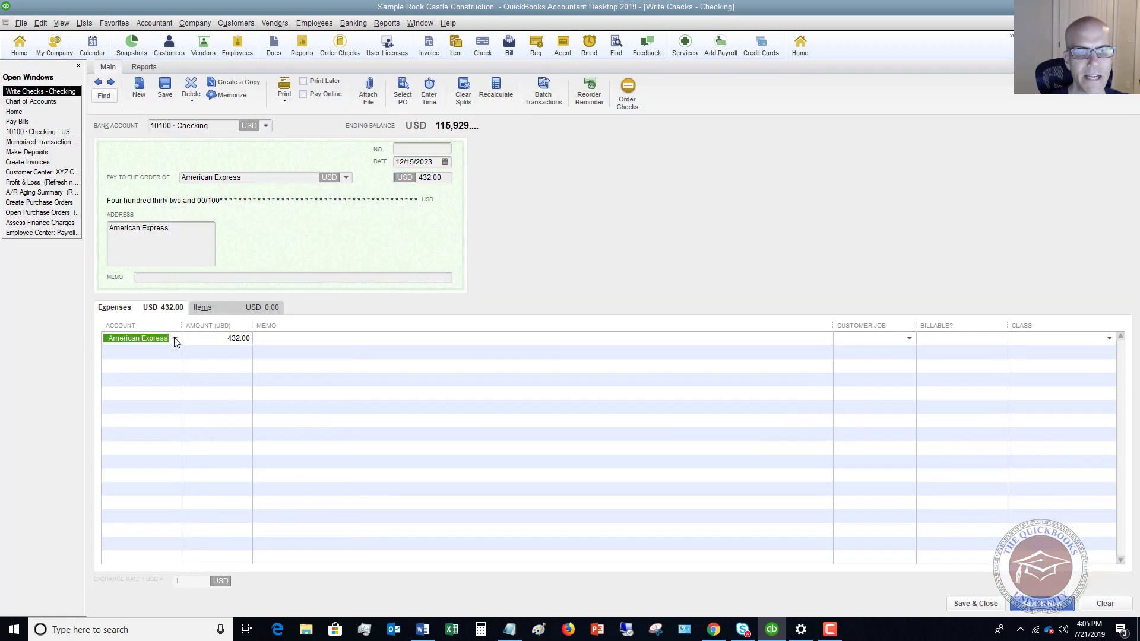
pyautogui.click(175, 339)
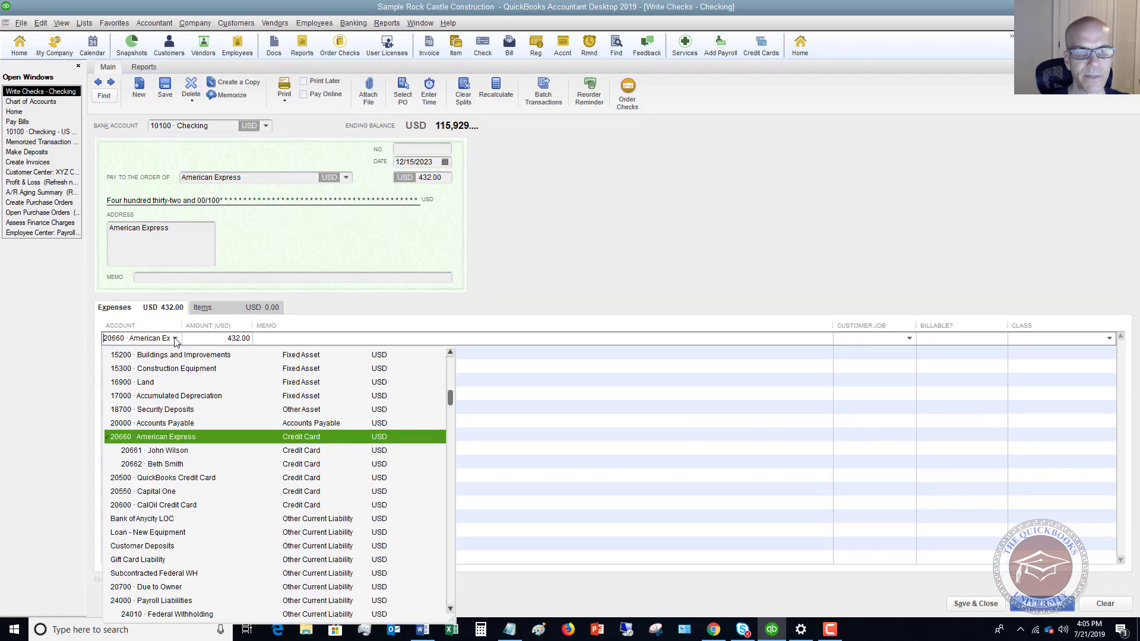
pyautogui.click(183, 454)
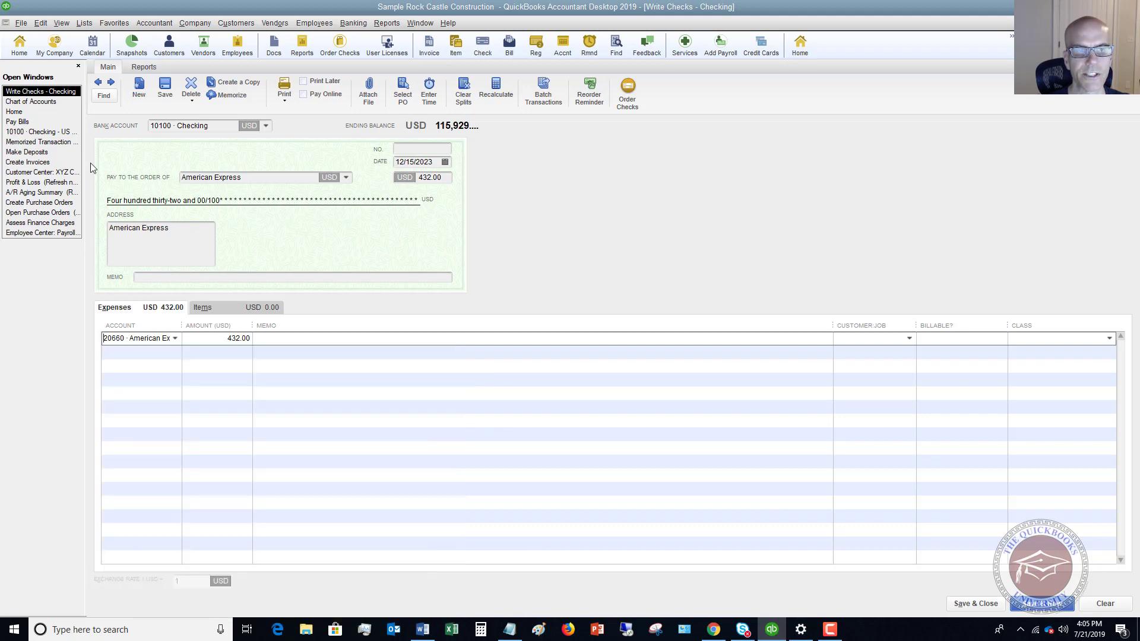
pyautogui.click(48, 102)
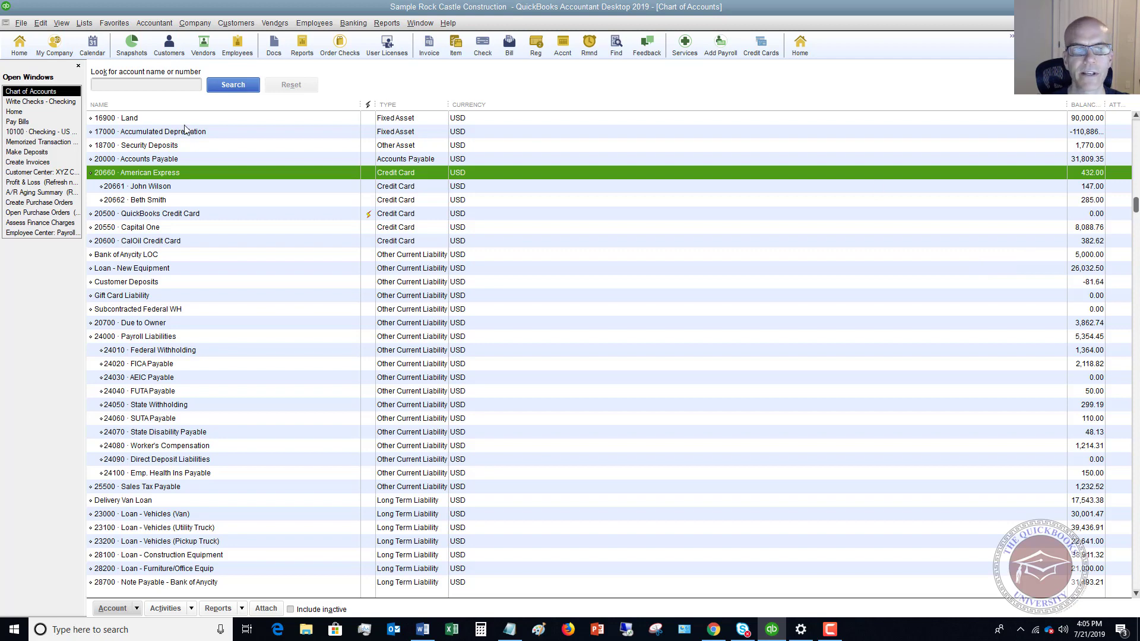
pyautogui.click(35, 102)
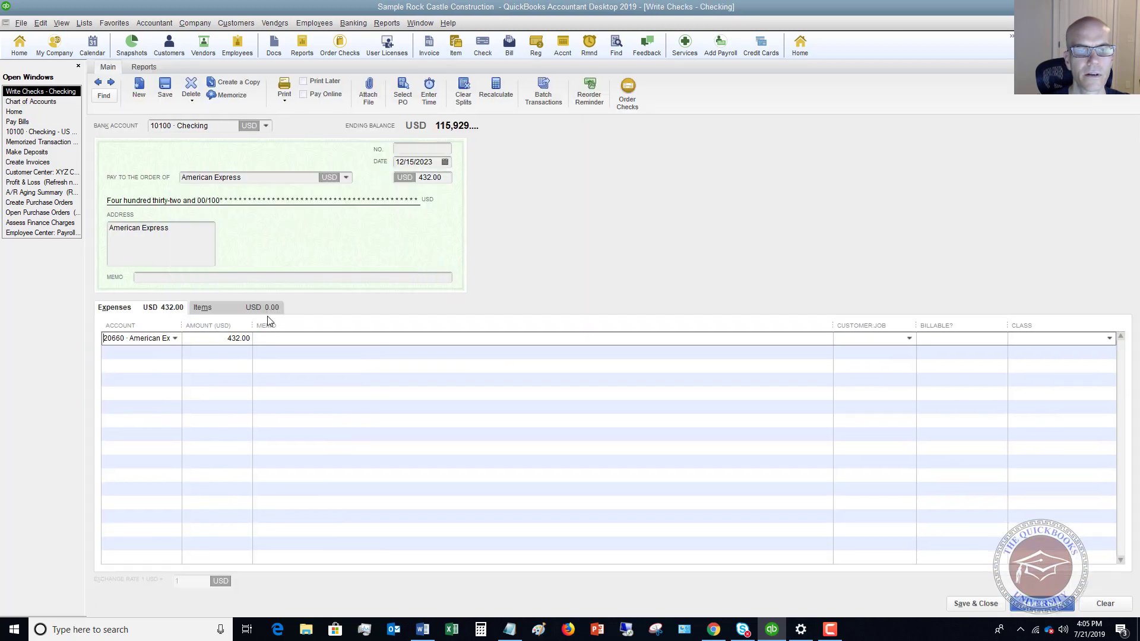
# Split the check into 147.00 and 285.00 lines, the second charged to subaccount 20662, after checking Chart of Accounts balances
pyautogui.write('147')
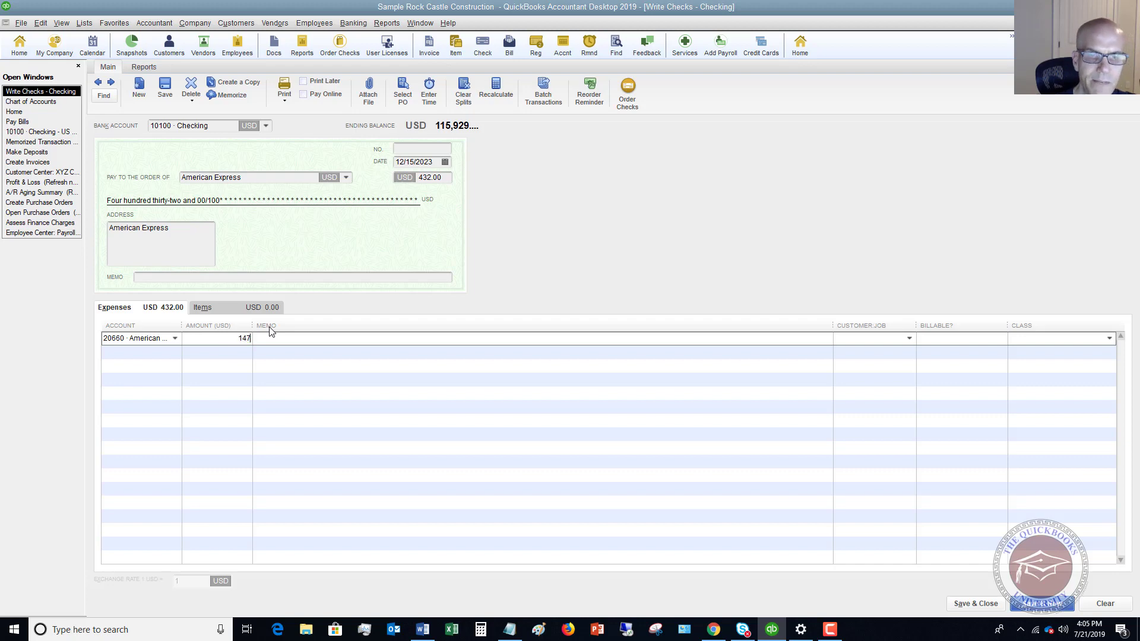
pyautogui.press('Tab')
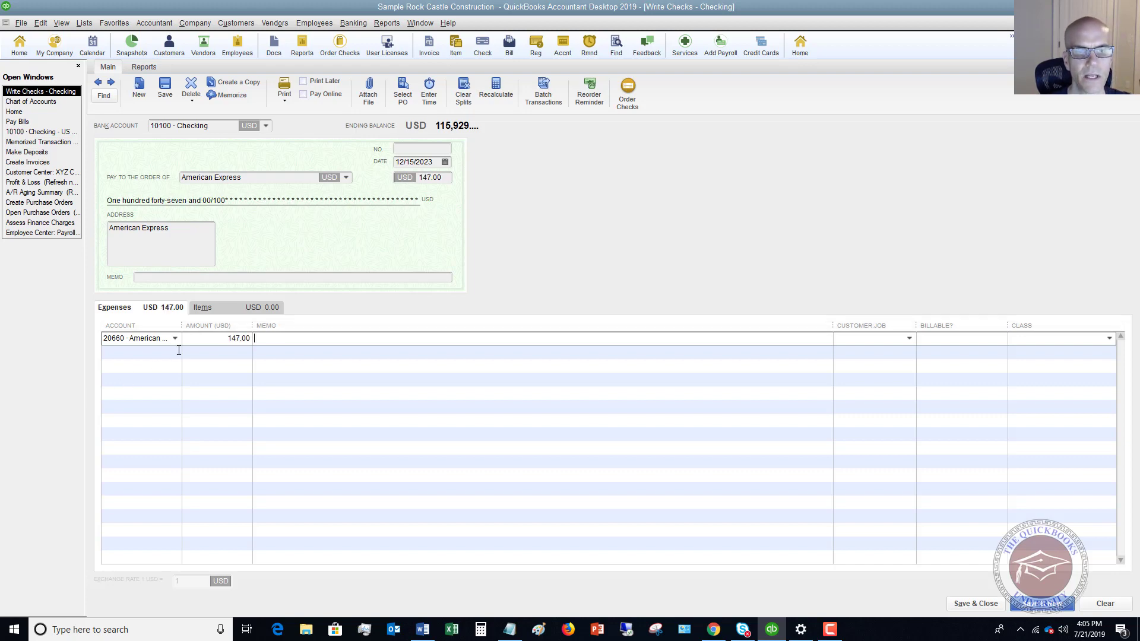
pyautogui.click(174, 353)
pyautogui.click(177, 353)
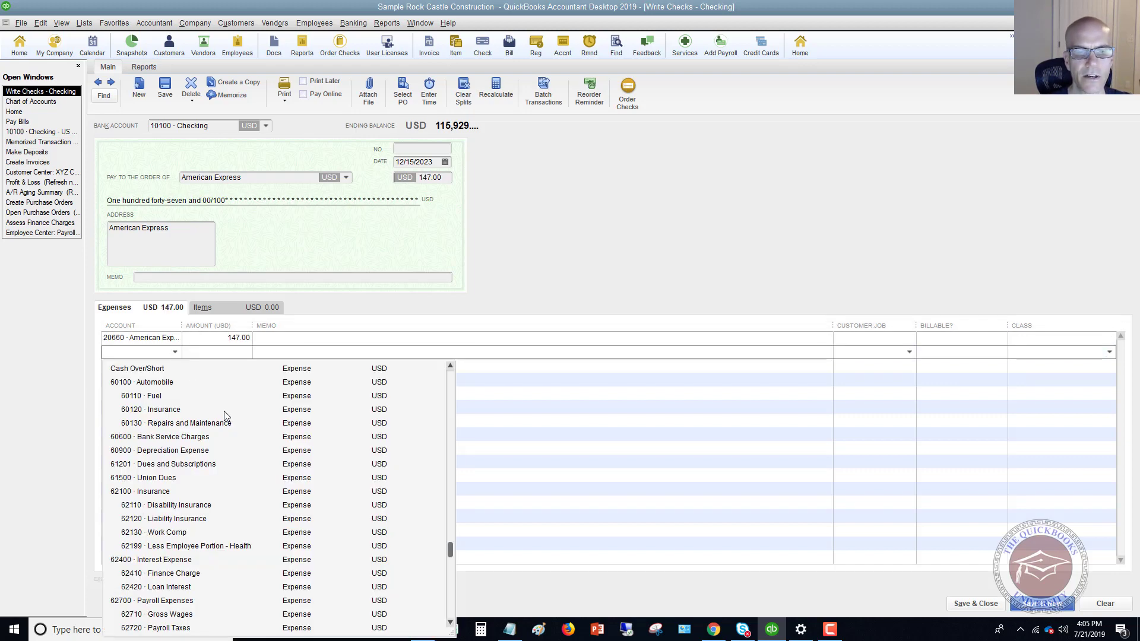
pyautogui.scroll(4, 224, 422)
pyautogui.scroll(6, 223, 431)
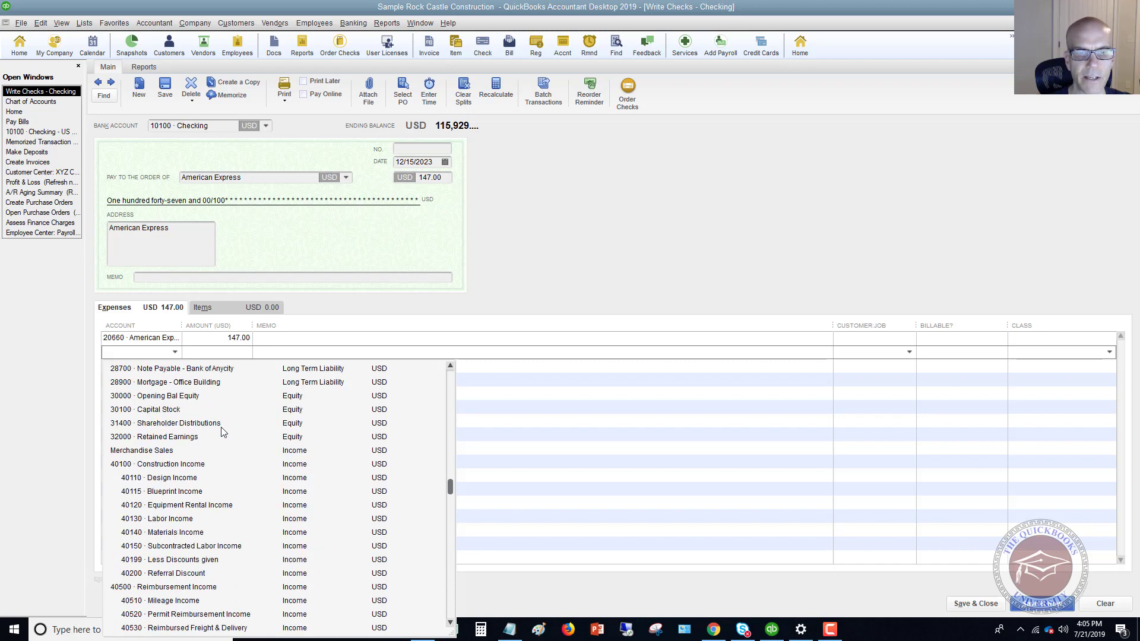
pyautogui.scroll(7, 223, 432)
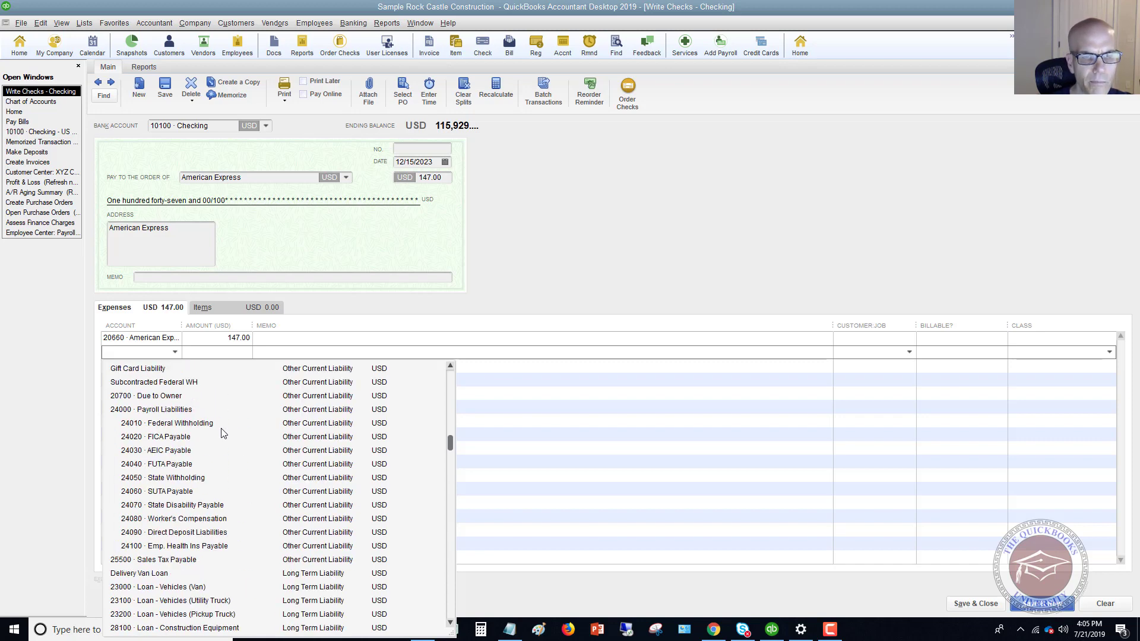
pyautogui.scroll(2, 223, 433)
pyautogui.scroll(2, 223, 433)
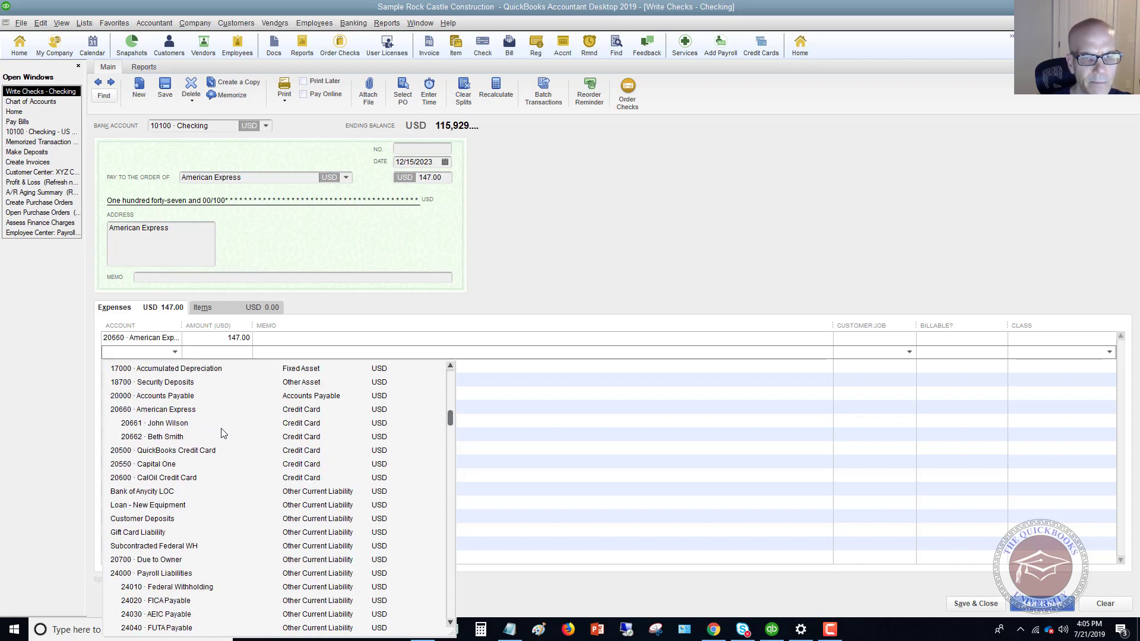
pyautogui.click(169, 441)
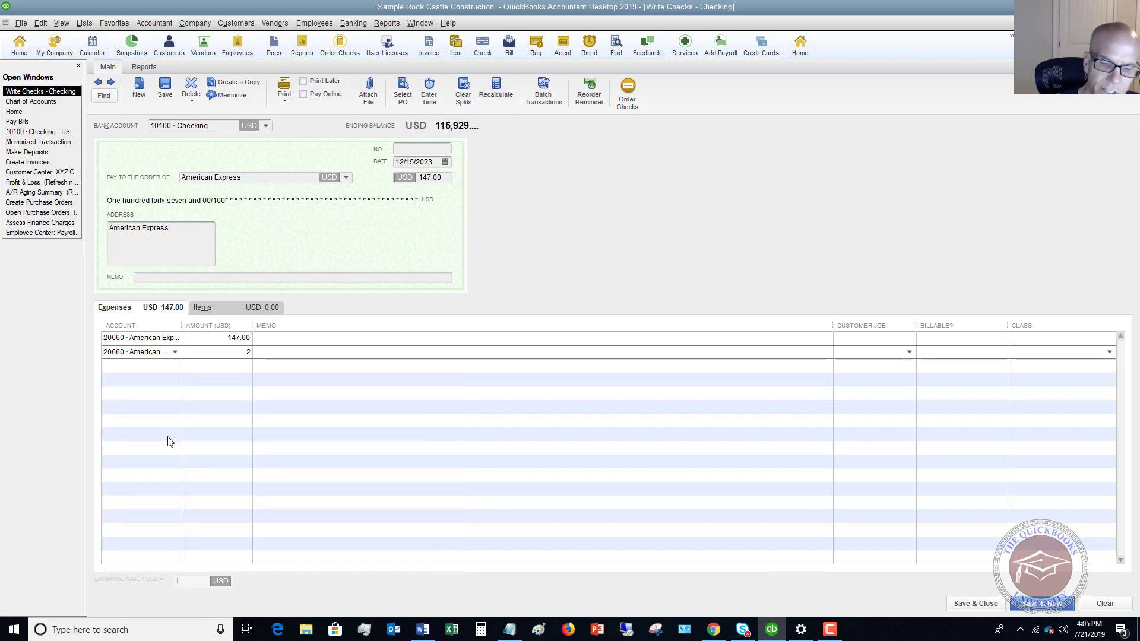
pyautogui.press('Tab')
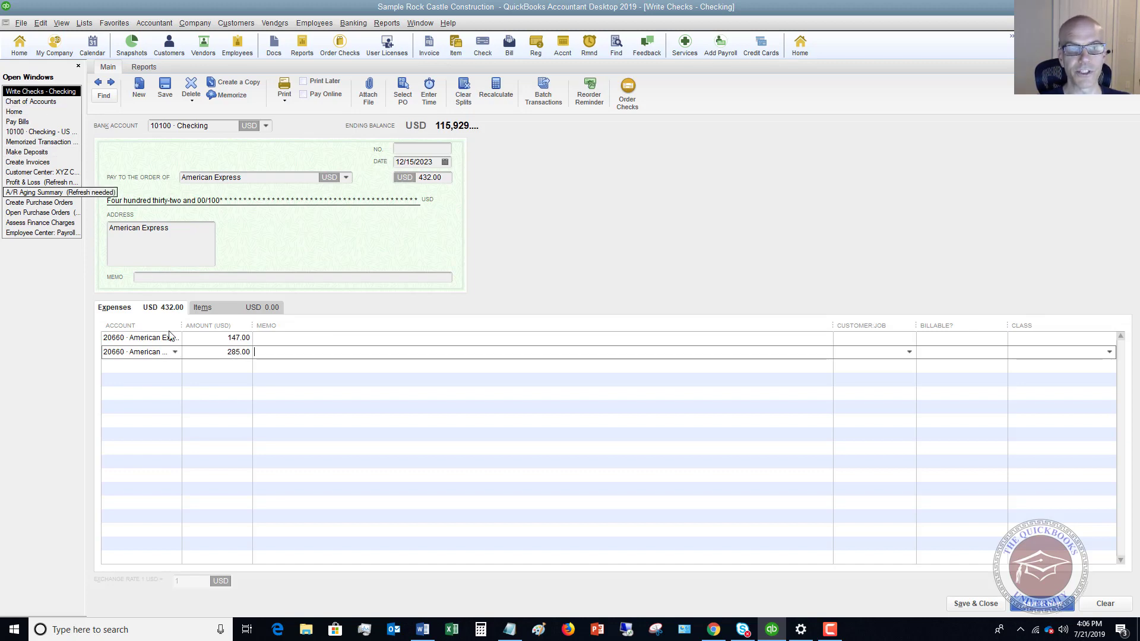
pyautogui.click(52, 102)
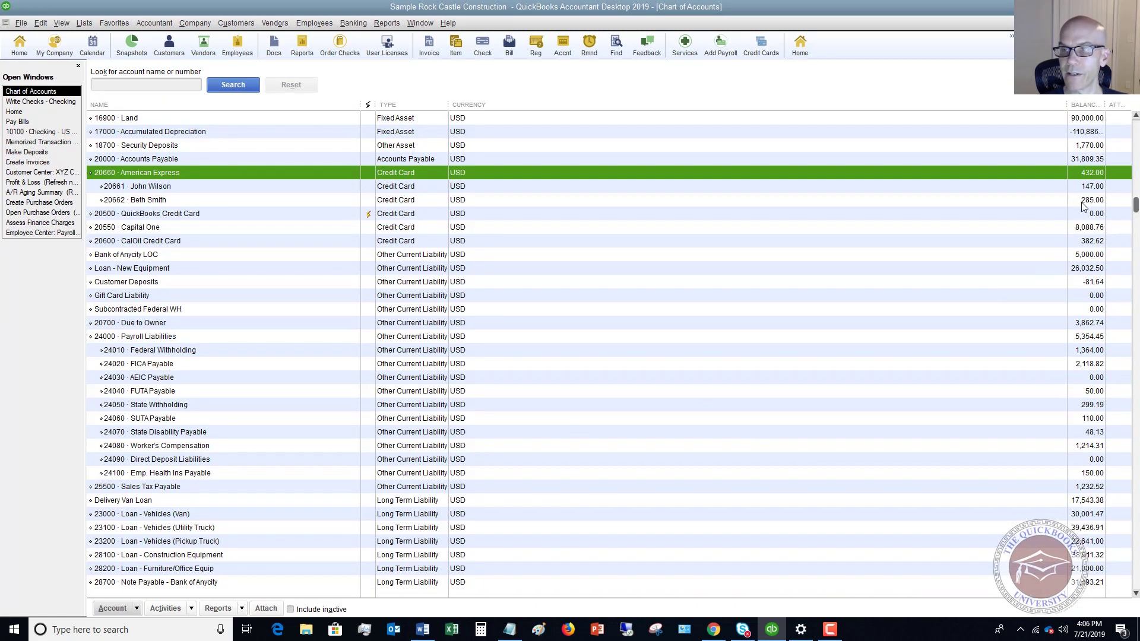
pyautogui.click(45, 102)
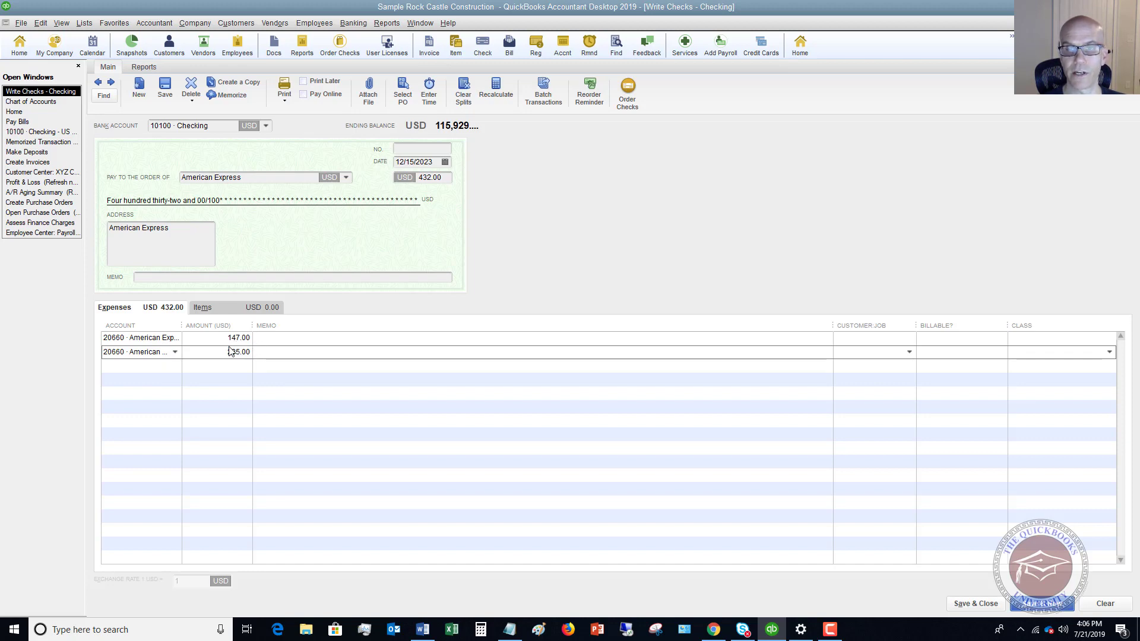
# Save the split check despite the no-class warning and verify 20662 shows 0.00 in the Chart of Accounts
pyautogui.click(974, 603)
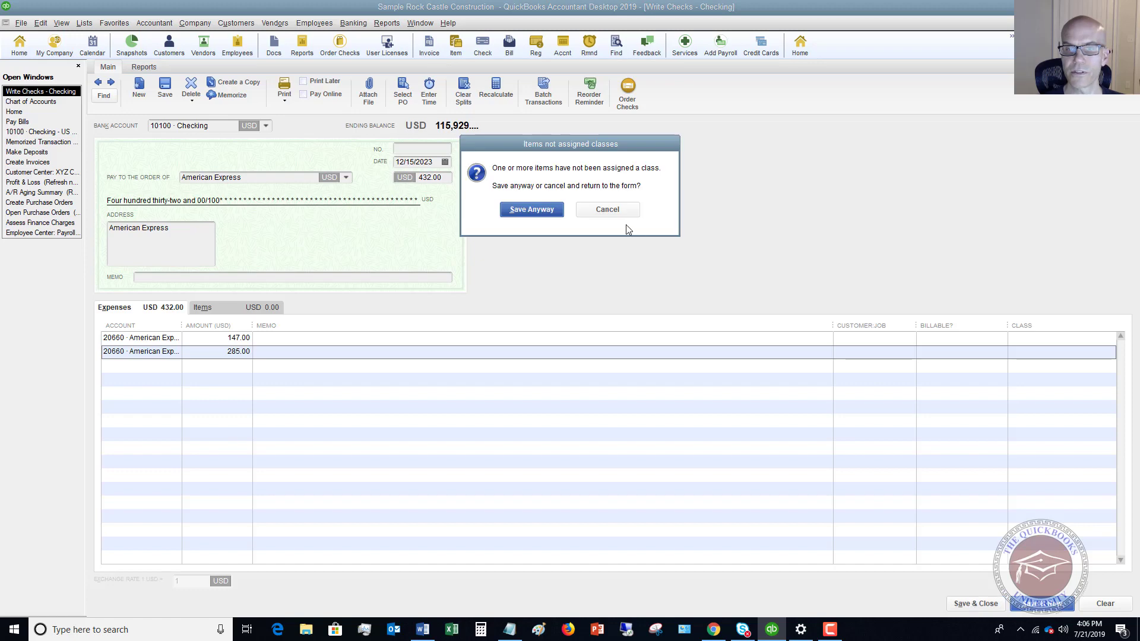
pyautogui.click(543, 209)
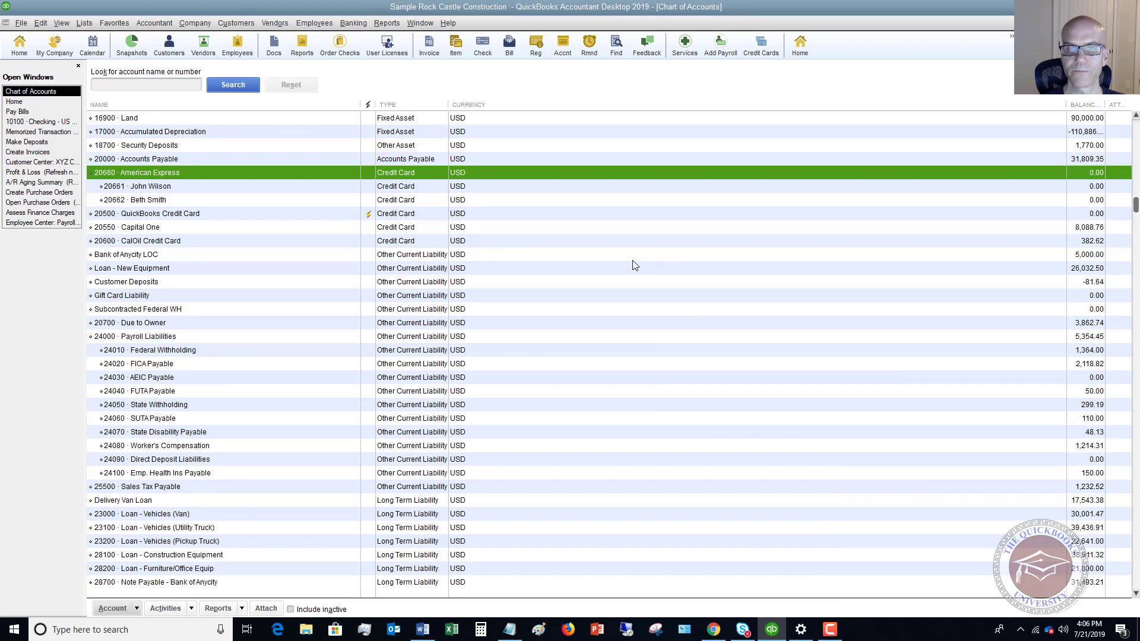
pyautogui.click(1071, 201)
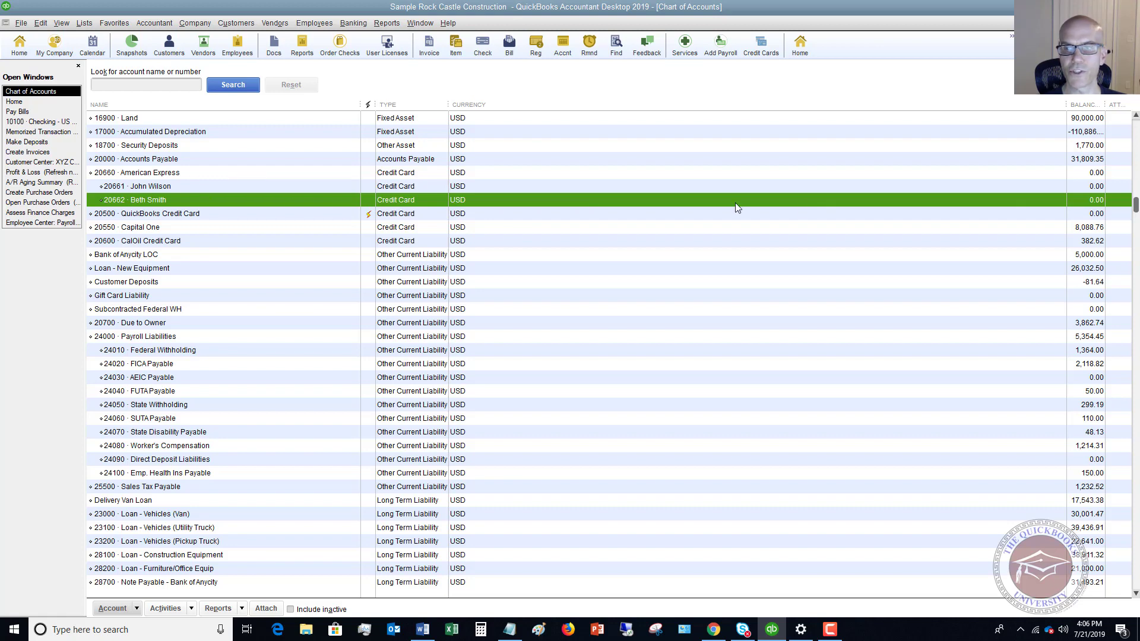